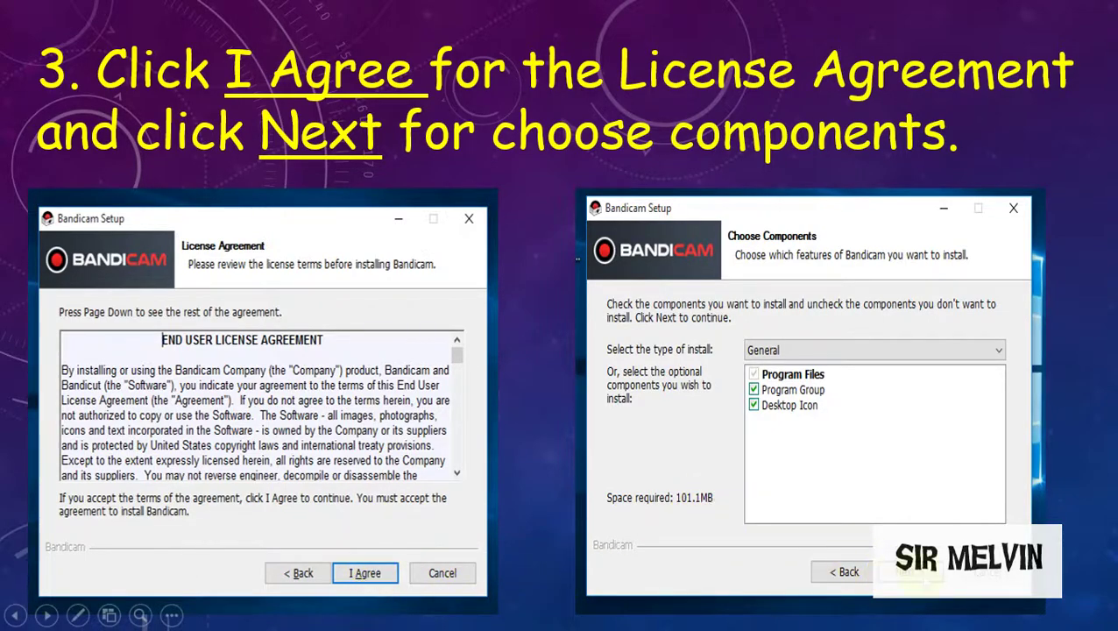
pyautogui.click(916, 575)
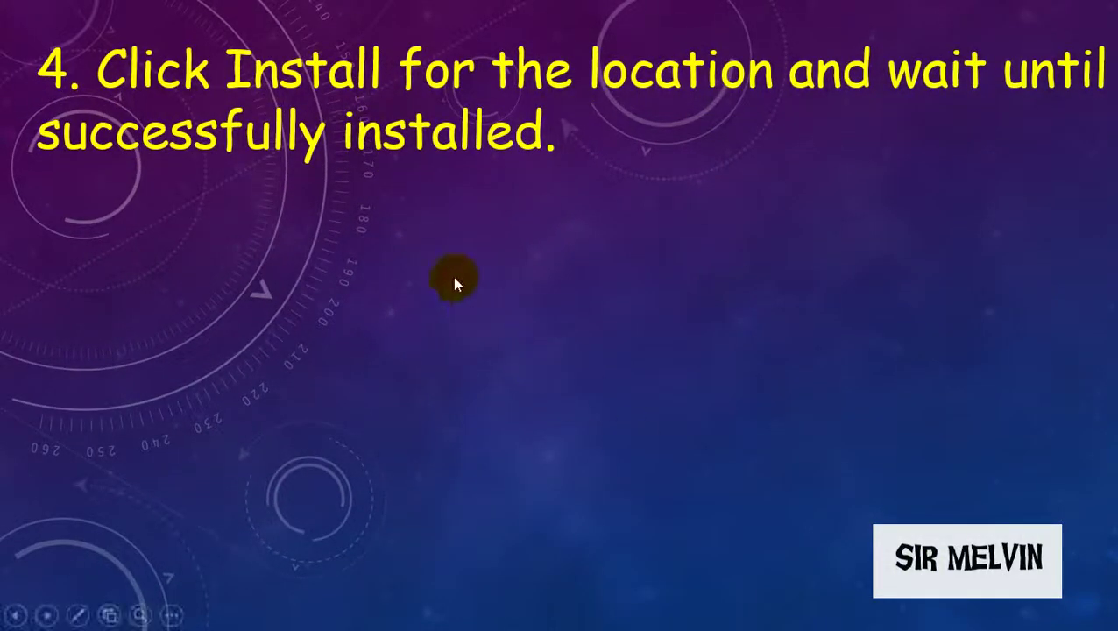
pyautogui.click(451, 98)
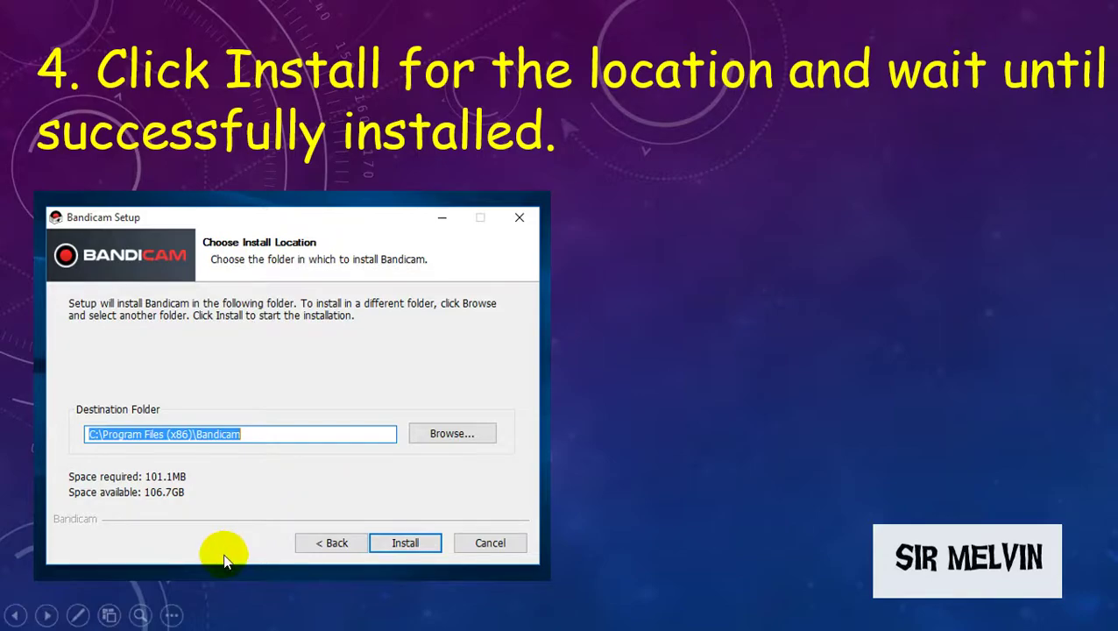
pyautogui.click(377, 532)
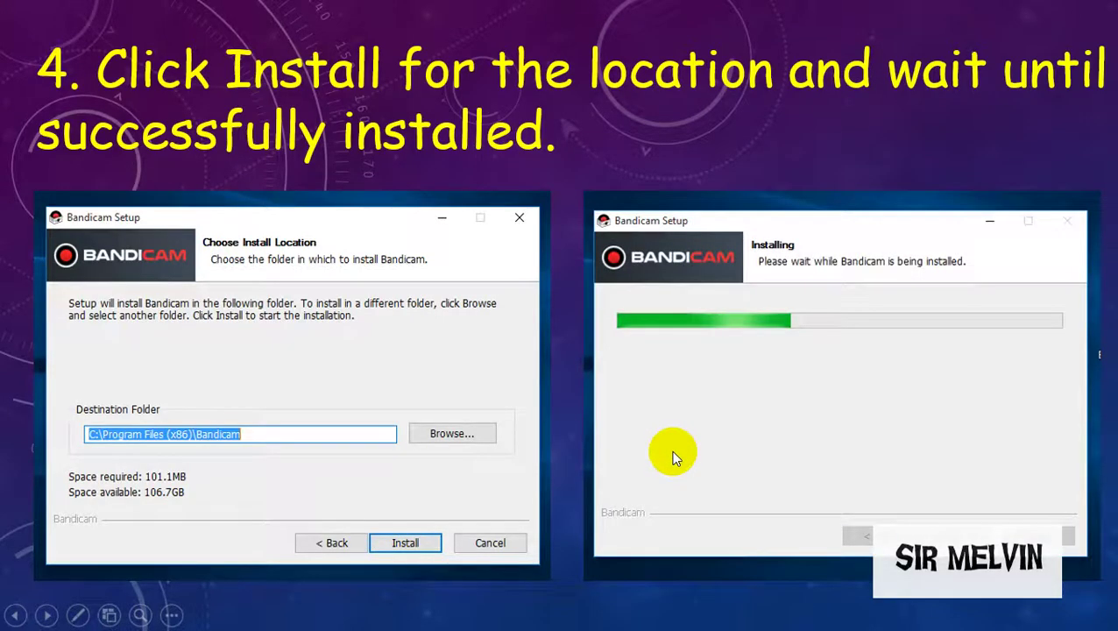
pyautogui.click(668, 451)
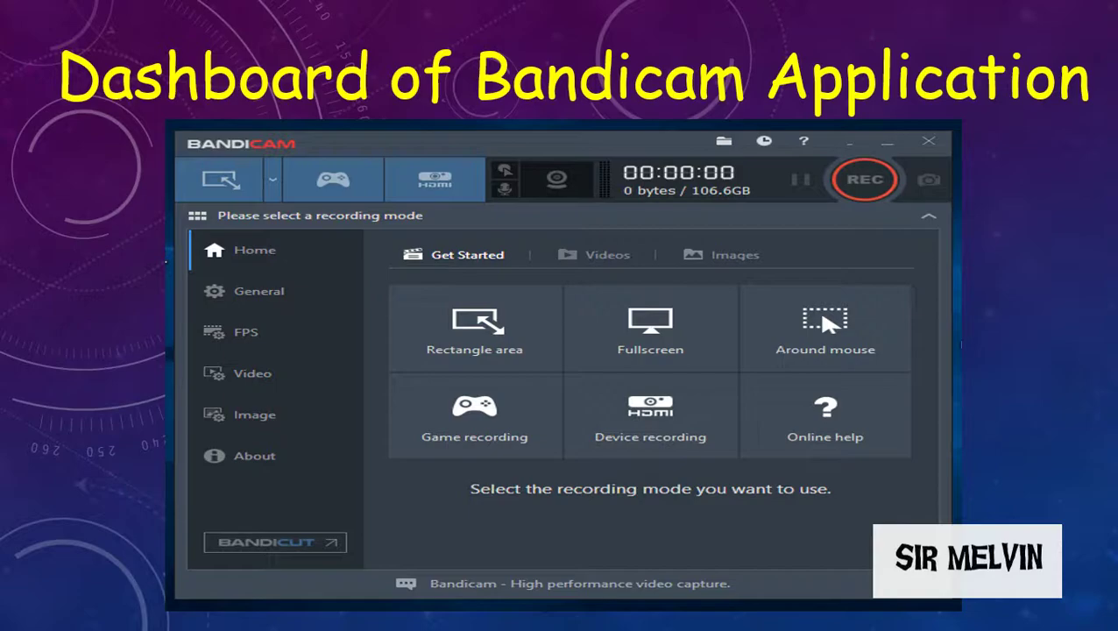
# End the slide show, minimize the presentation and reposition the Bandicam window on the desktop.
pyautogui.press('Escape')
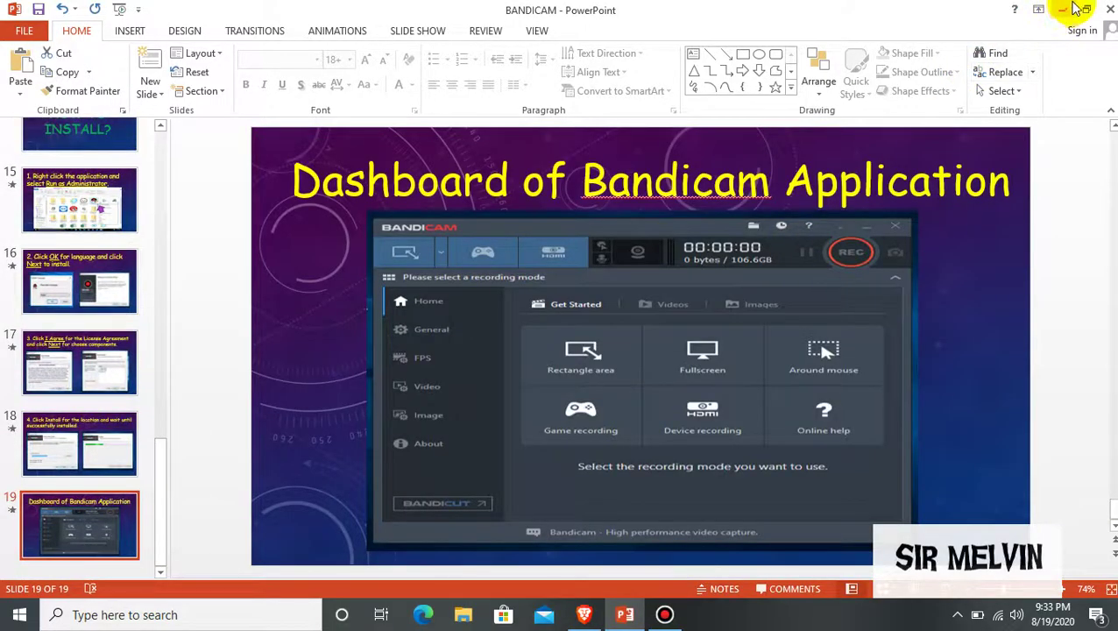
pyautogui.click(1060, 13)
pyautogui.moveTo(568, 99); pyautogui.dragTo(549, 126)
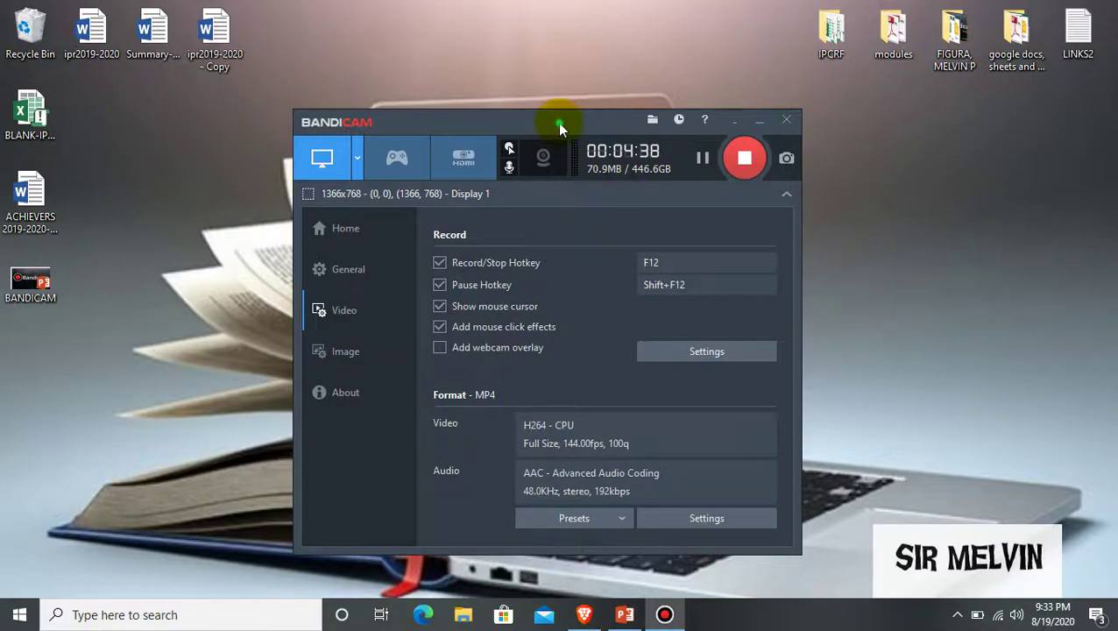
pyautogui.moveTo(558, 123); pyautogui.dragTo(568, 110)
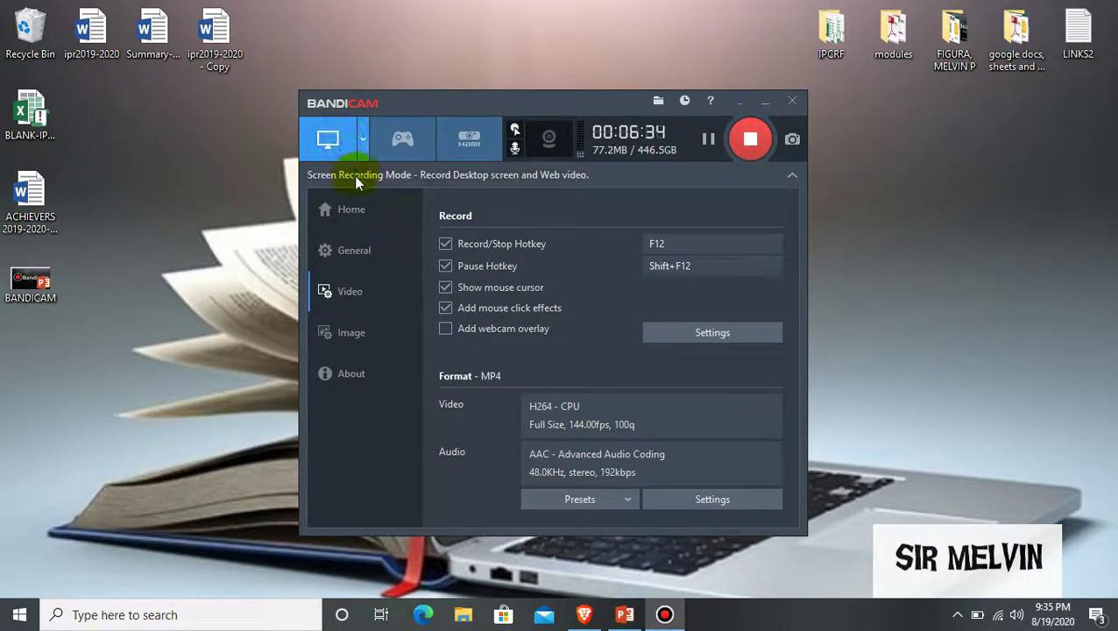
# Look through Bandicam's Home, General, Video, Image and About sections and return to Home.
pyautogui.click(353, 209)
pyautogui.click(375, 254)
pyautogui.click(355, 293)
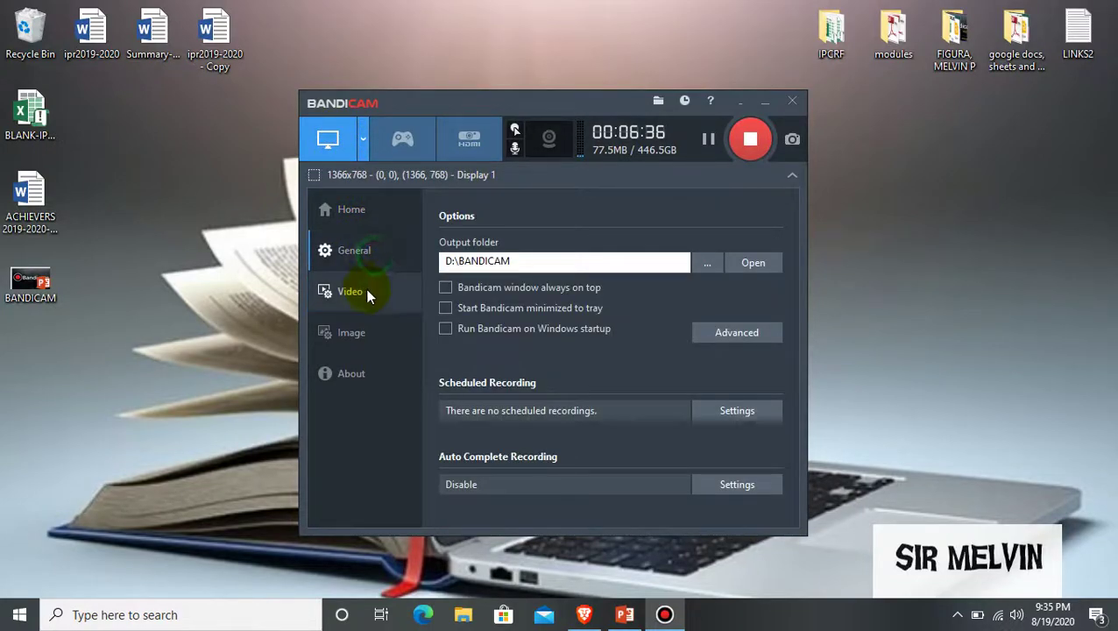
pyautogui.click(352, 333)
pyautogui.click(359, 375)
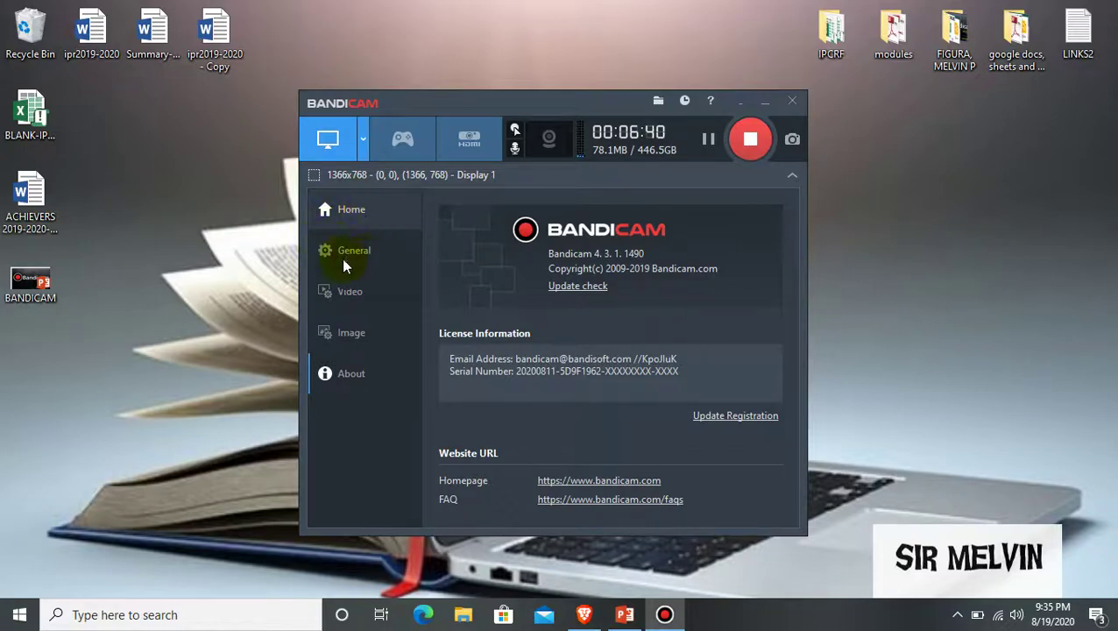
pyautogui.click(363, 213)
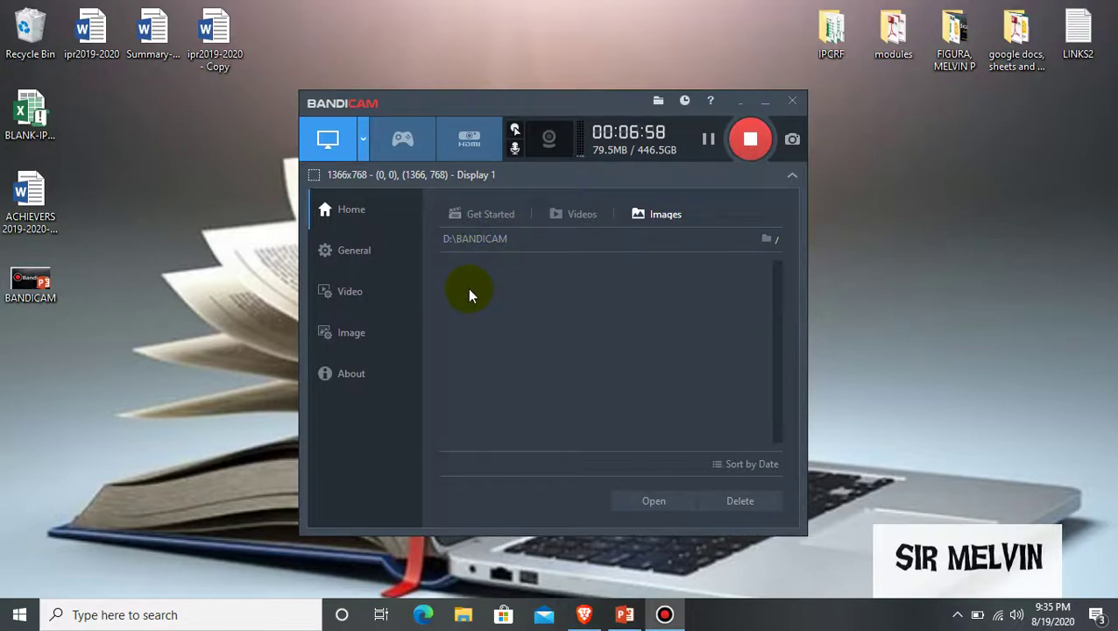
# Browse to Local Disk (D:) in a new File Explorer window and move it aside so Bandicam's output path shows.
pyautogui.press('super+e')
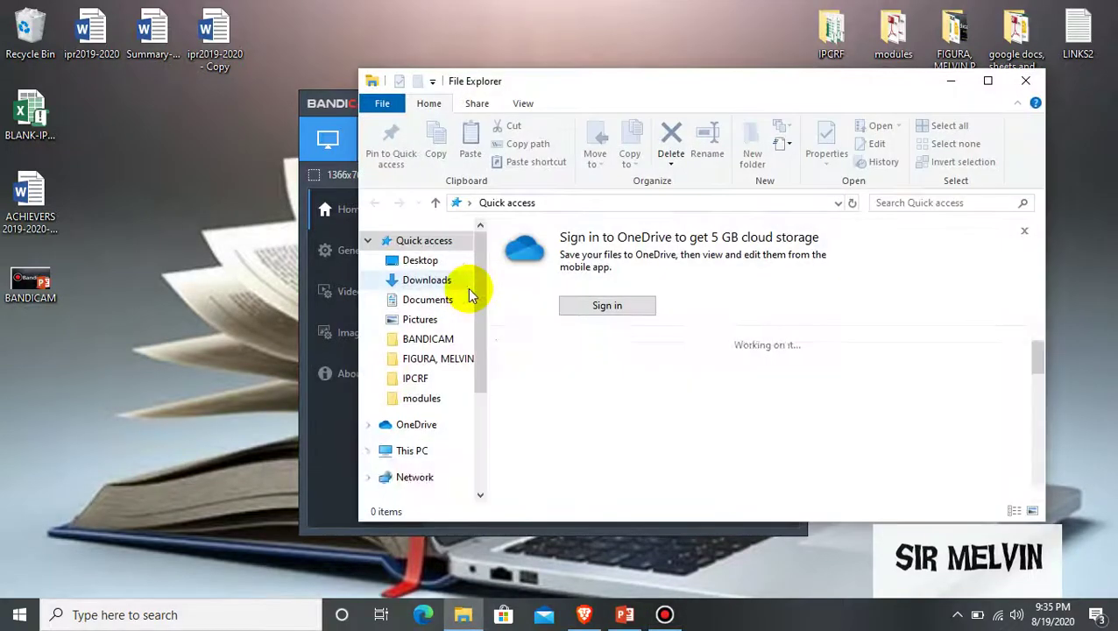
pyautogui.click(426, 341)
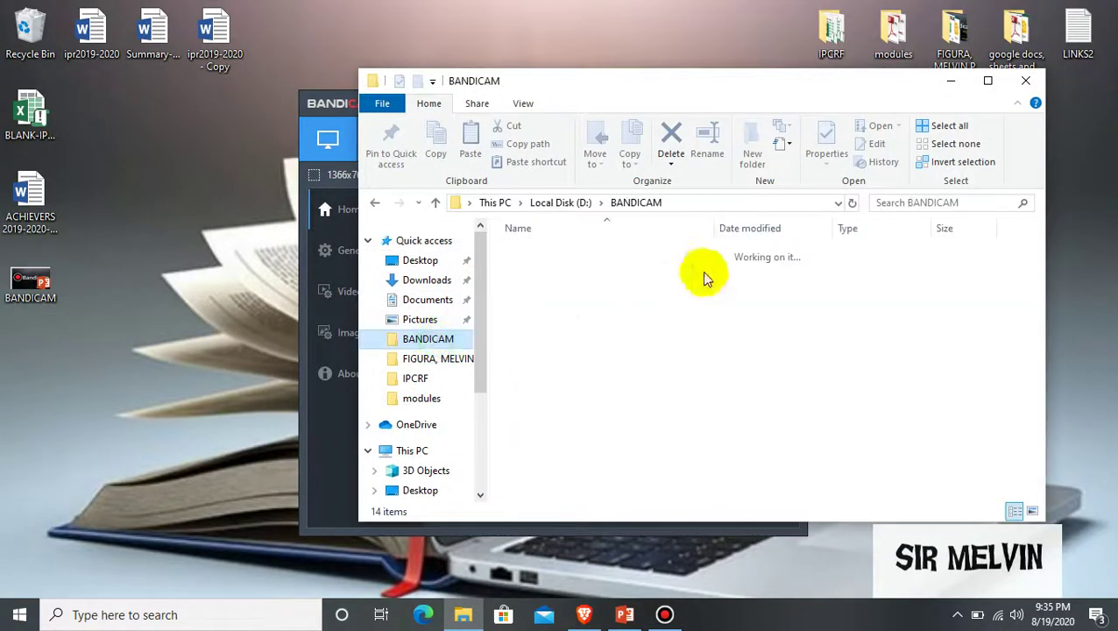
pyautogui.click(399, 452)
pyautogui.doubleClick(741, 480)
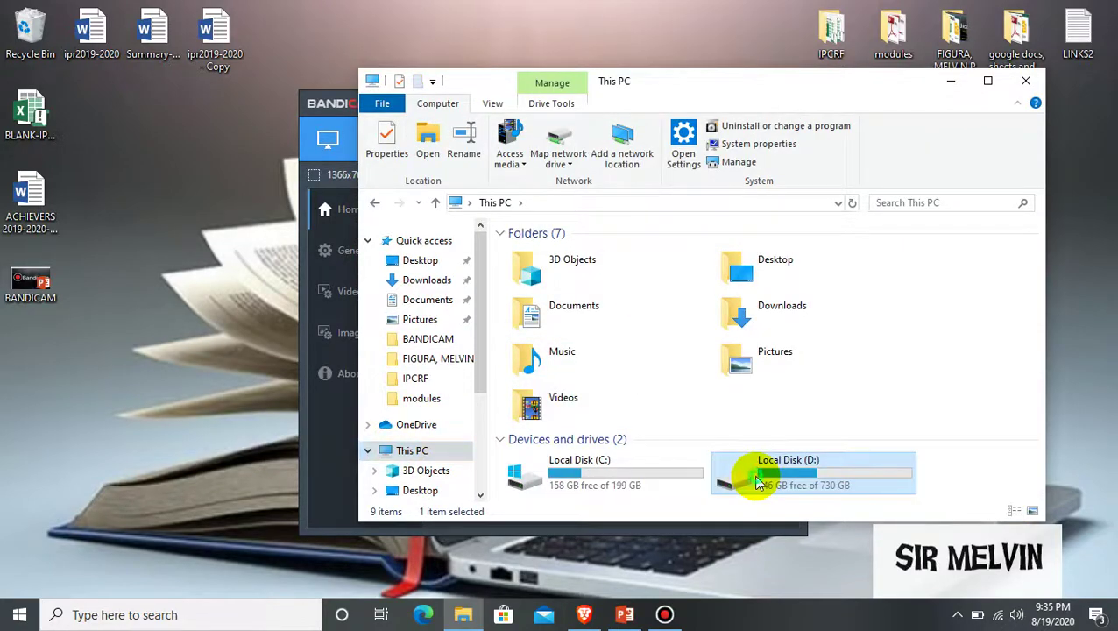
pyautogui.moveTo(686, 70); pyautogui.dragTo(963, 92)
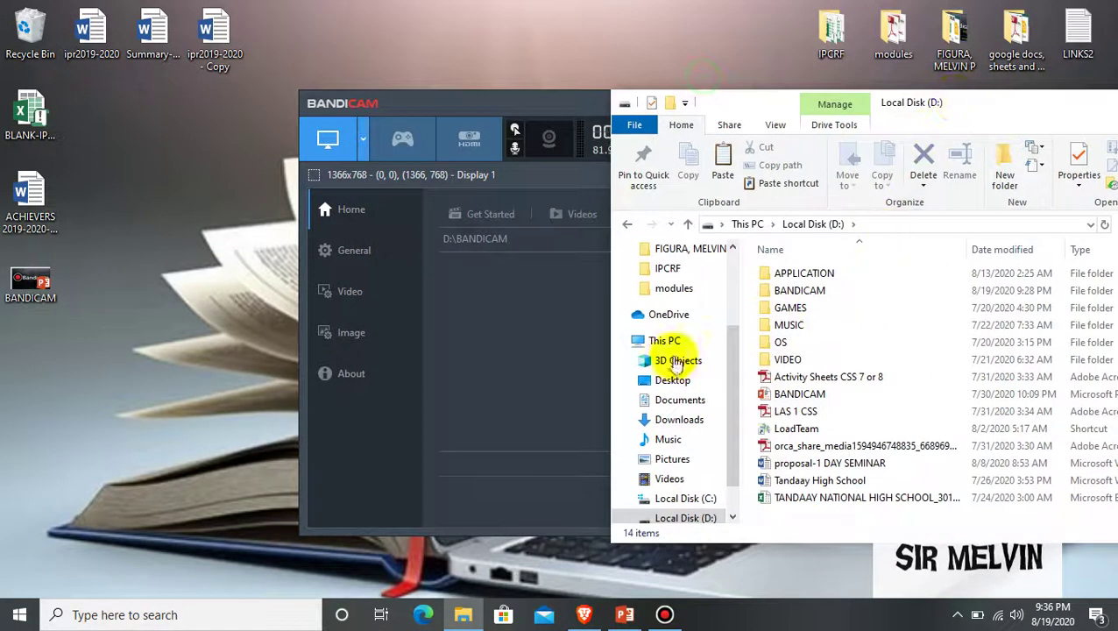
# View the D:\BANDICAM output folder from Bandicam's Home section and close both File Explorer windows.
pyautogui.click(545, 347)
pyautogui.click(476, 239)
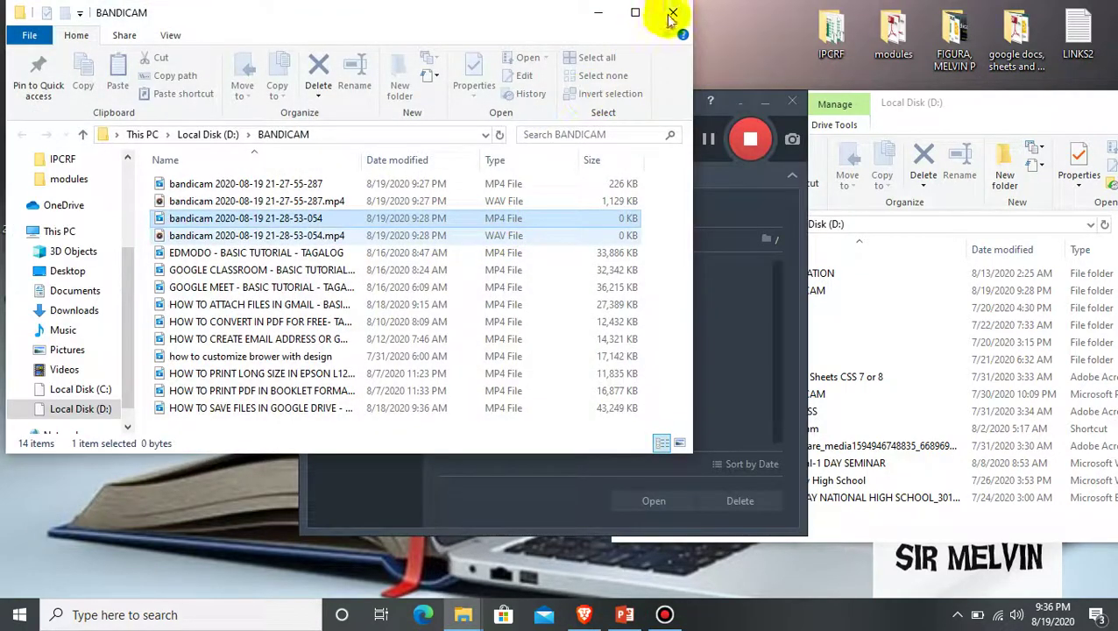
pyautogui.click(661, 15)
pyautogui.moveTo(613, 114); pyautogui.dragTo(471, 104)
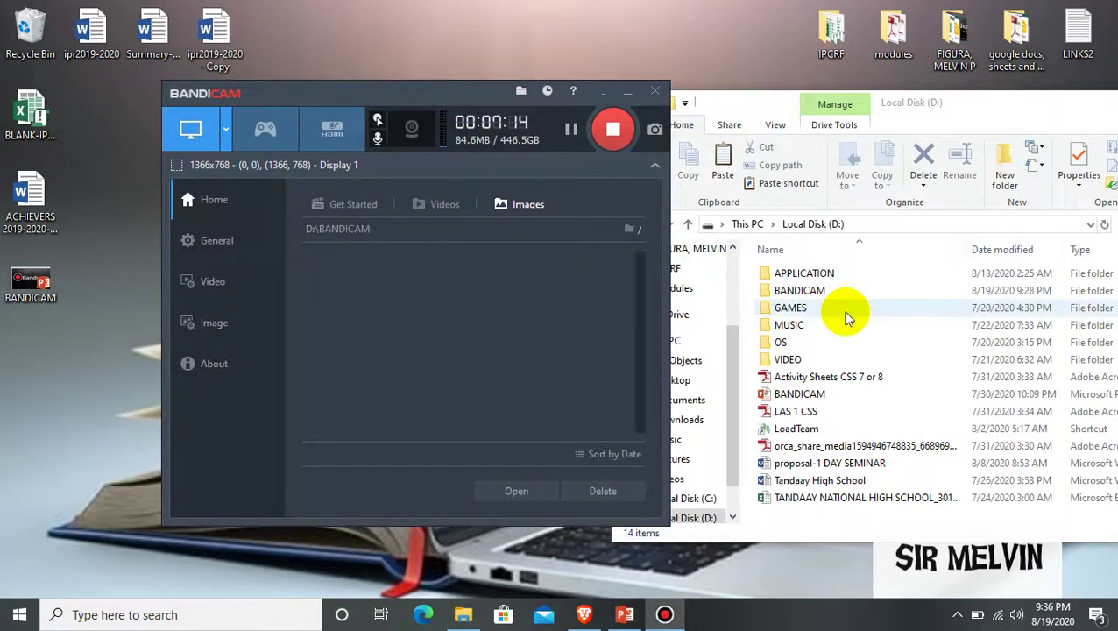
pyautogui.moveTo(782, 100); pyautogui.dragTo(827, 94)
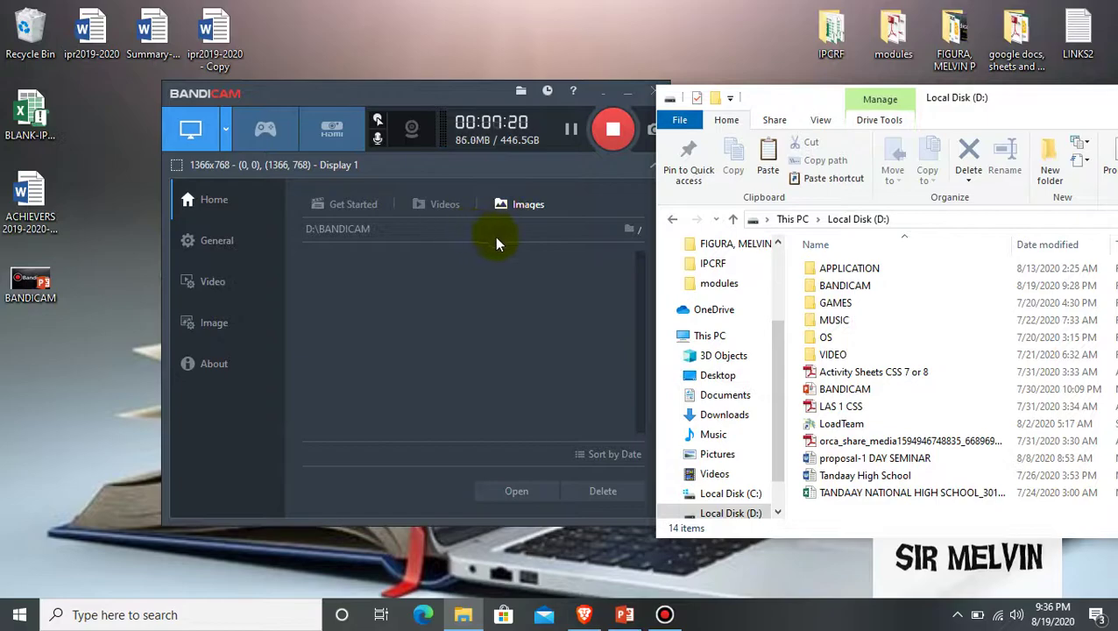
pyautogui.moveTo(1031, 100); pyautogui.dragTo(753, 157)
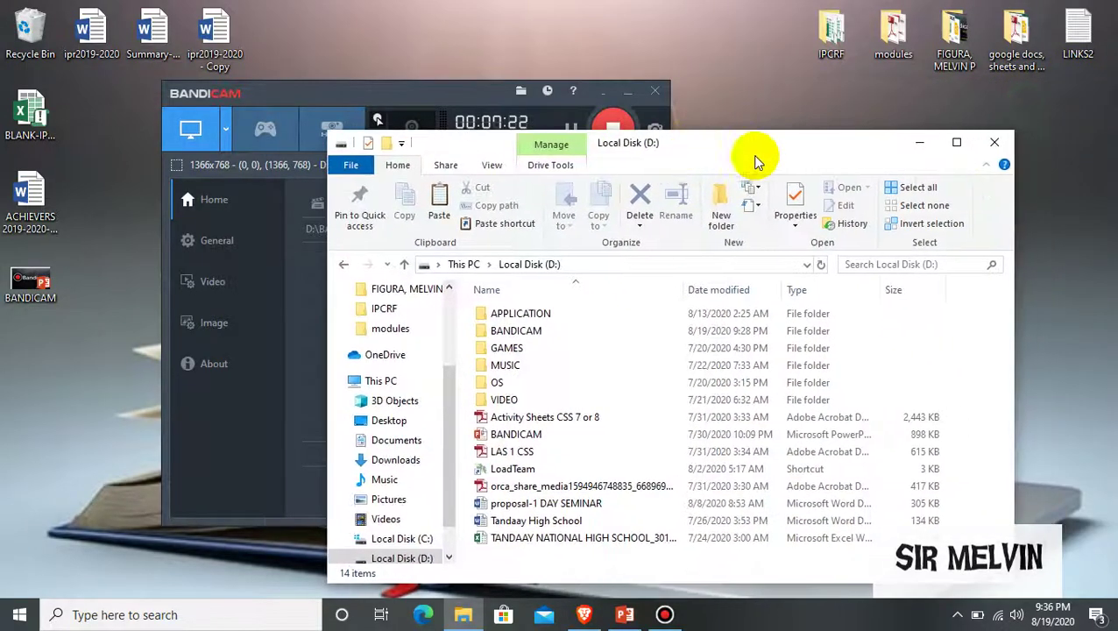
pyautogui.click(987, 151)
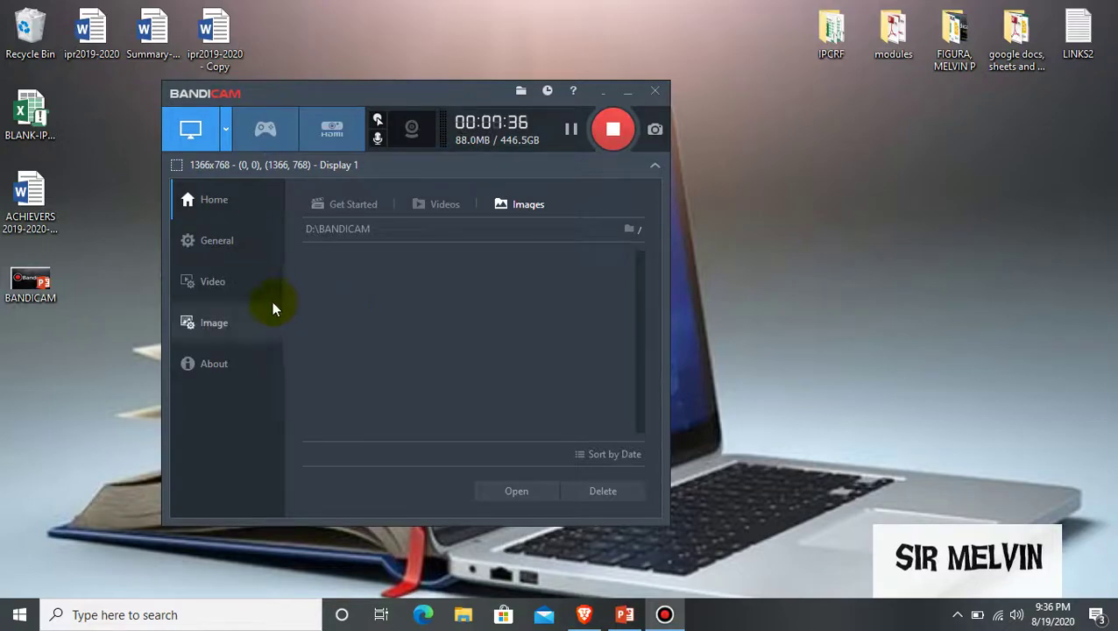
# Open the output folder chooser from Bandicam's General options and browse to the Desktop.
pyautogui.click(238, 251)
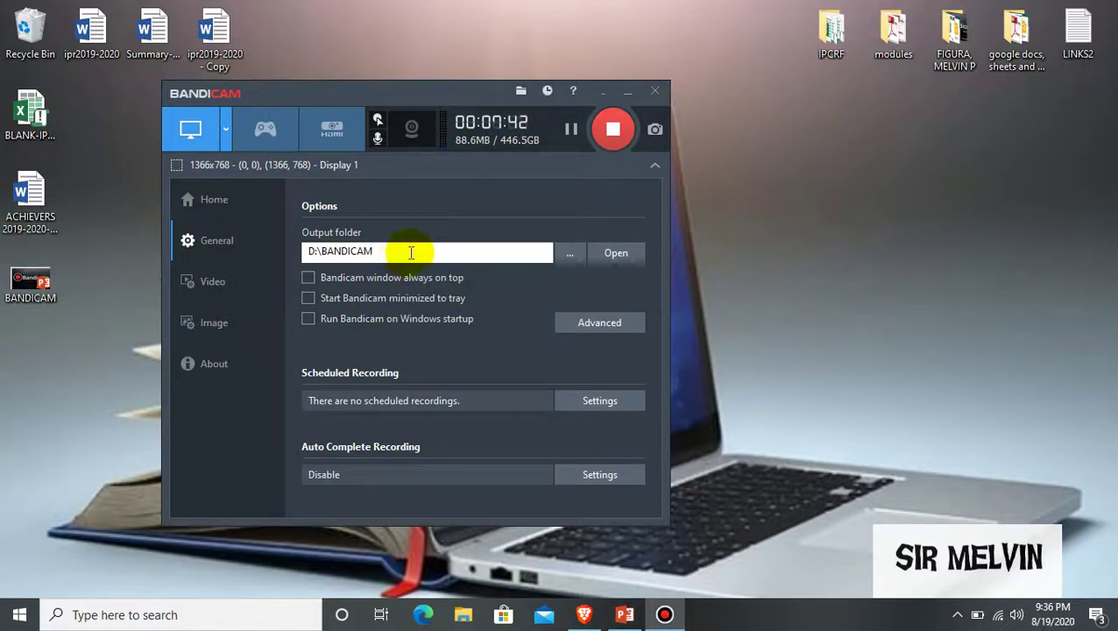
pyautogui.click(572, 255)
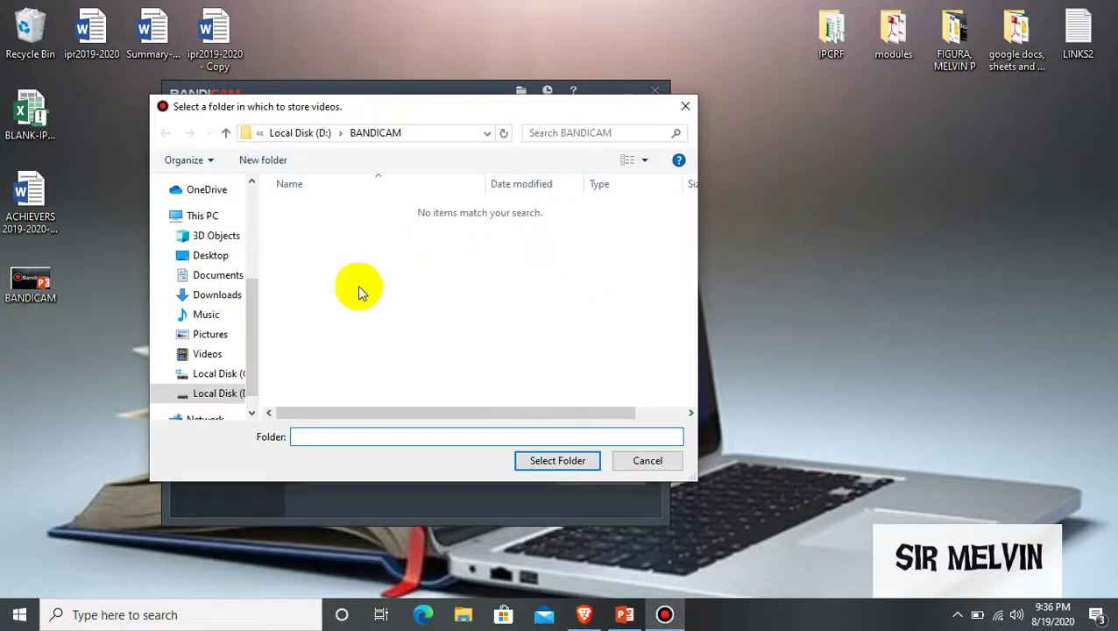
pyautogui.scroll(3, 245, 298)
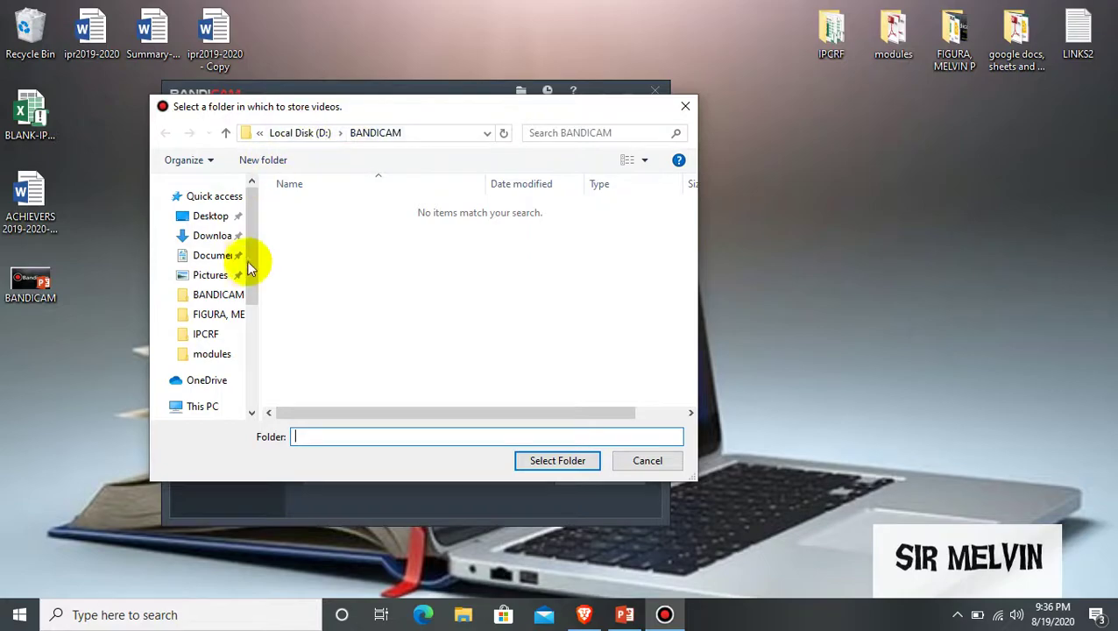
pyautogui.click(212, 216)
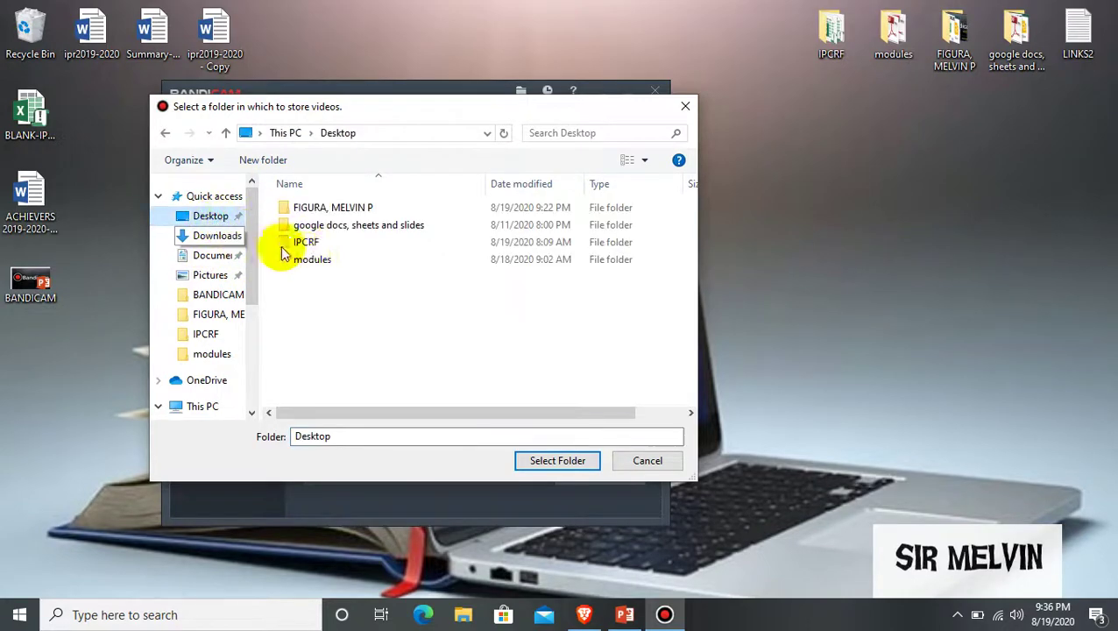
# Create a new folder named tutorial on the Desktop within the folder chooser.
pyautogui.rightClick(399, 304)
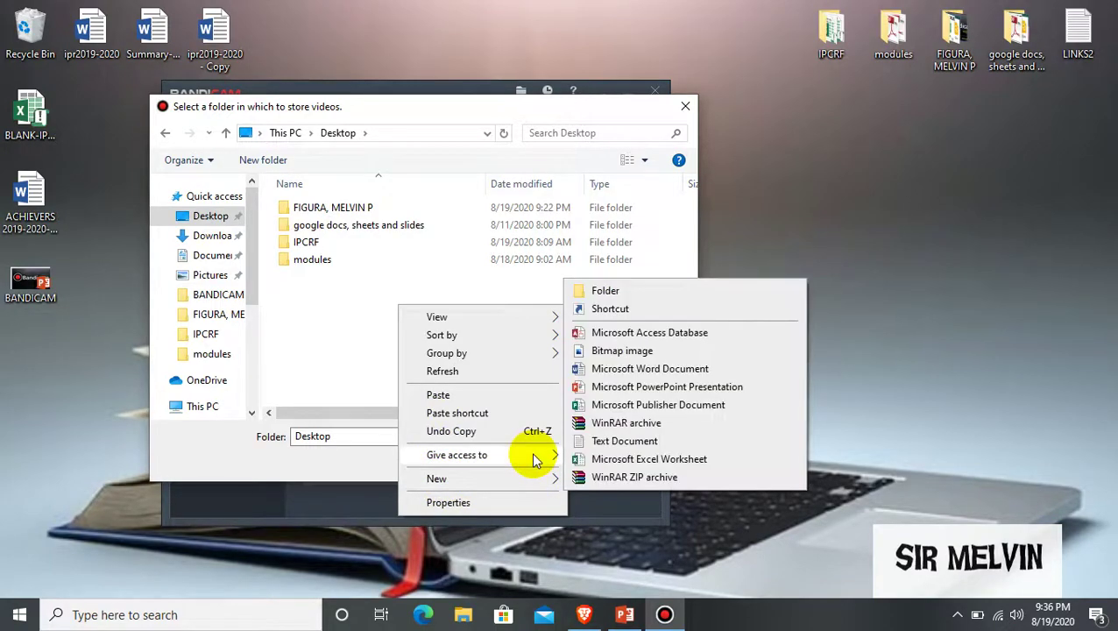
pyautogui.moveTo(541, 480)
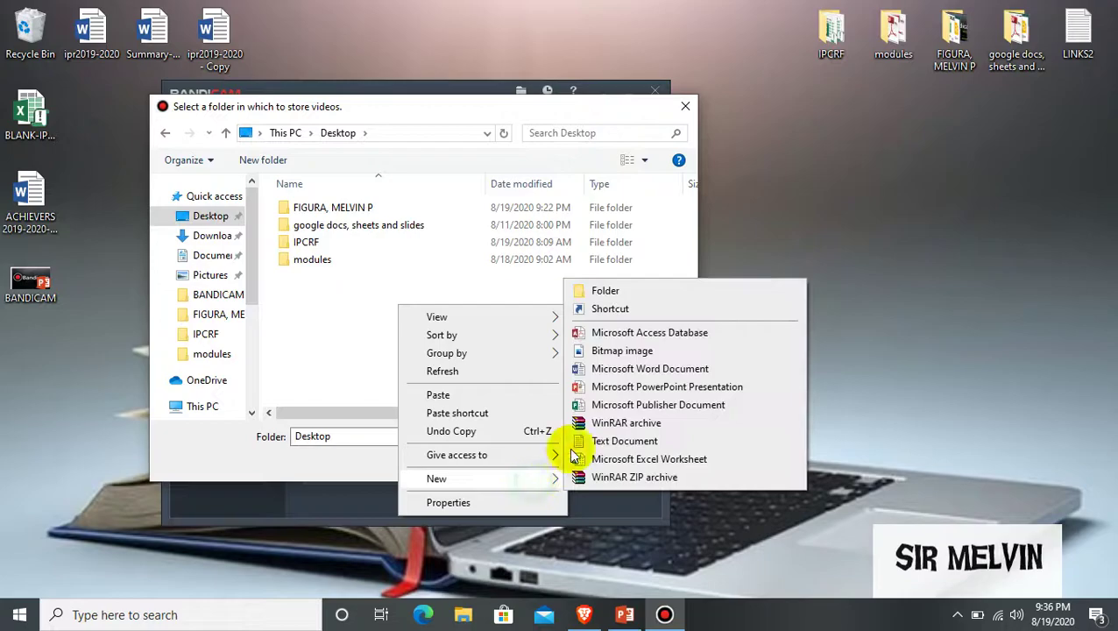
pyautogui.click(636, 284)
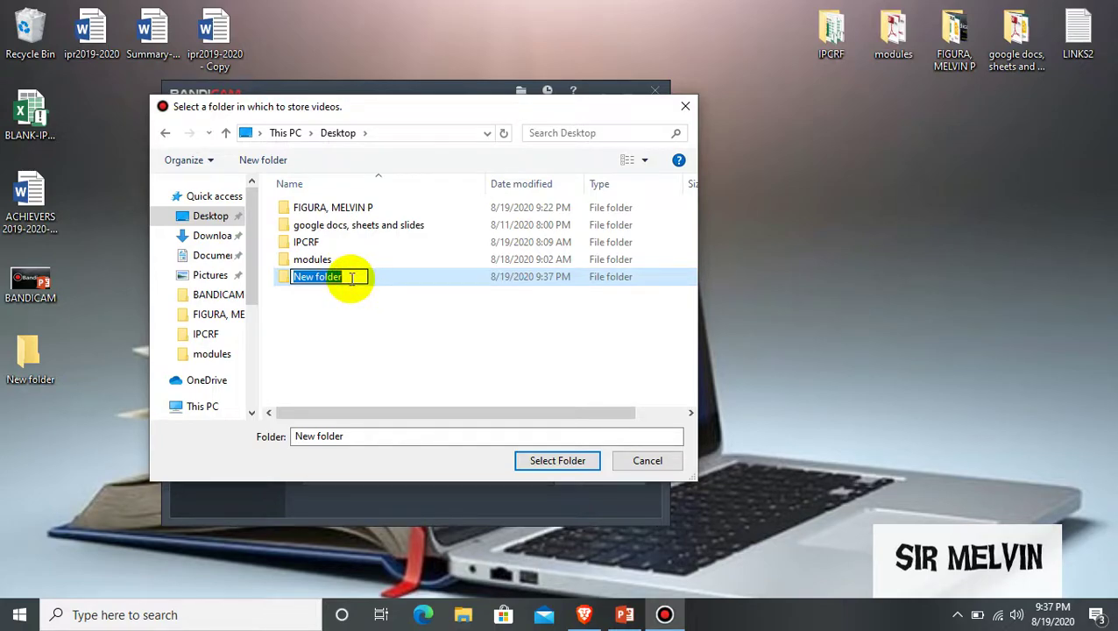
pyautogui.write('tu')
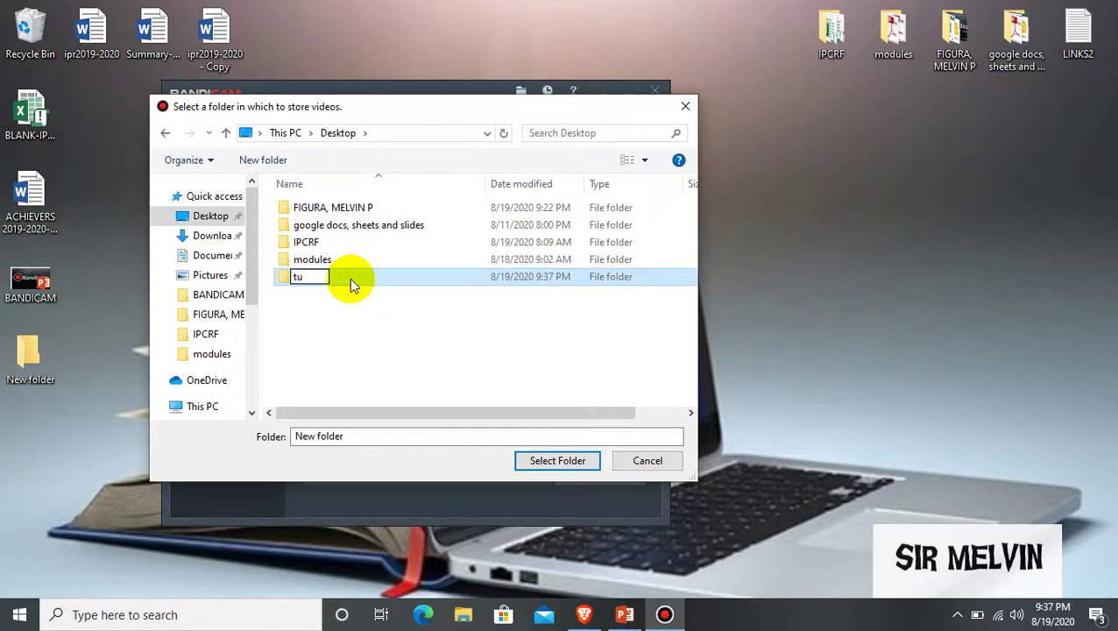
pyautogui.write('torial')
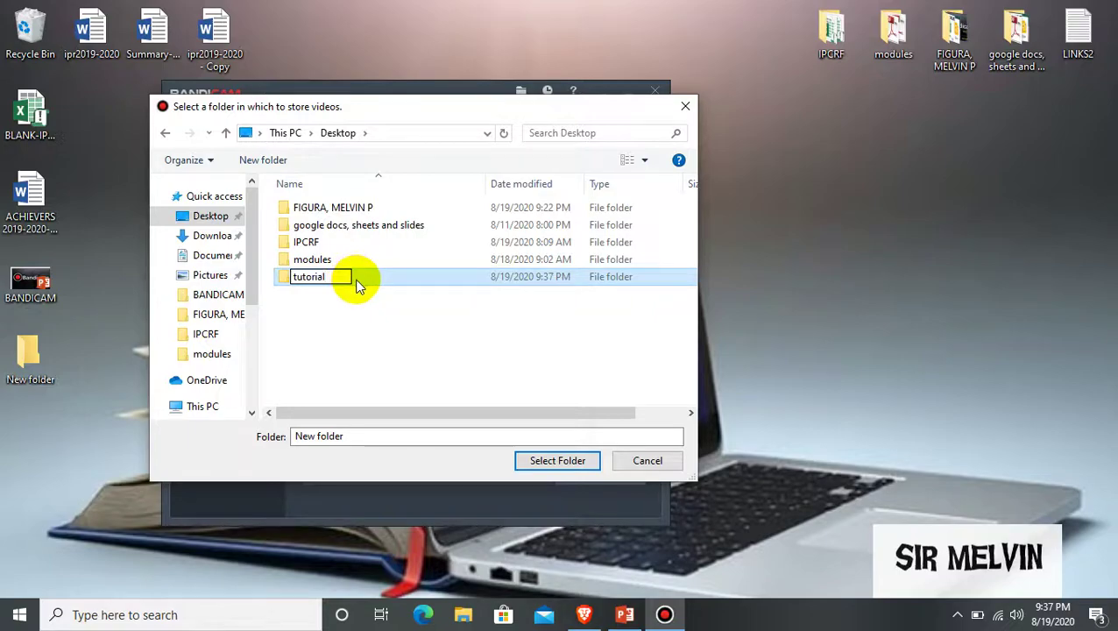
pyautogui.click(414, 304)
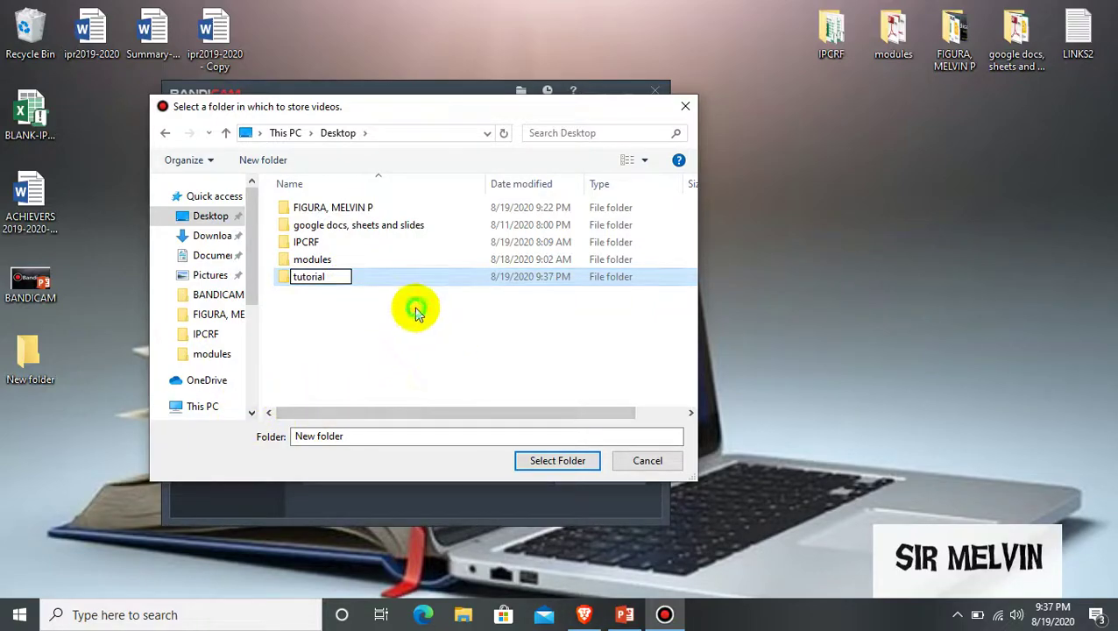
# Select the tutorial folder as a possible video output folder, but cancel the folder chooser.
pyautogui.click(377, 281)
pyautogui.click(376, 279)
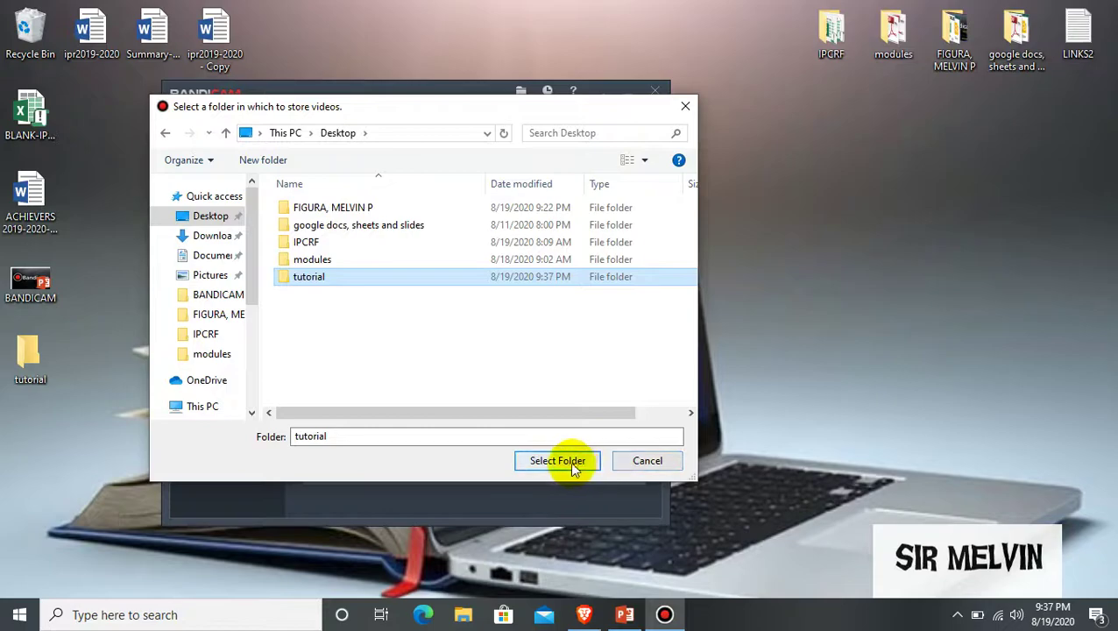
pyautogui.click(644, 460)
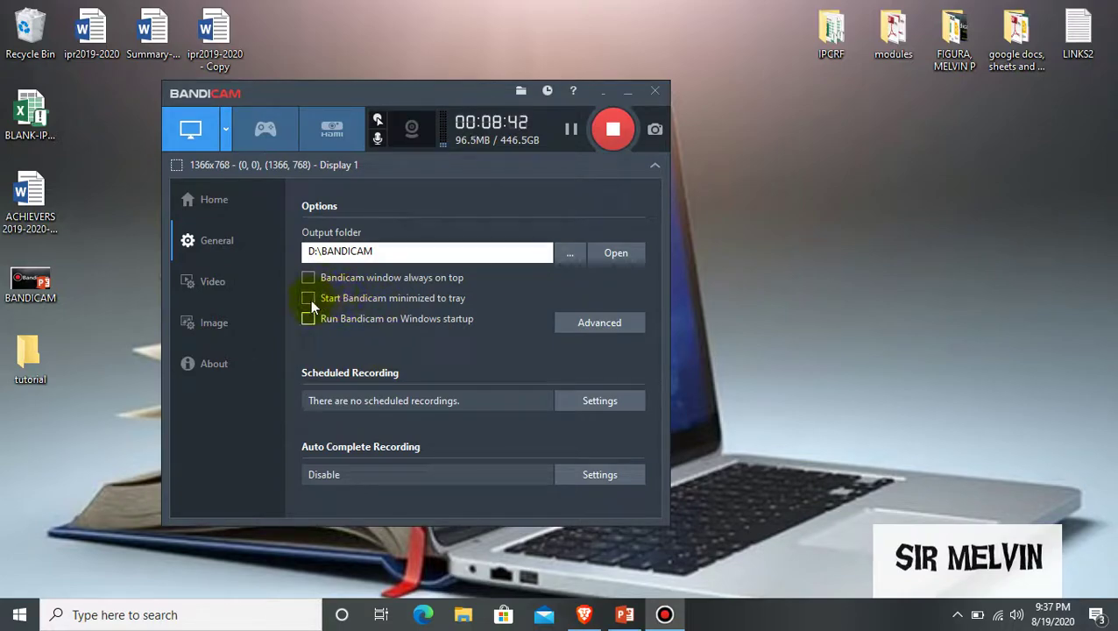
# Open the sound options in Bandicam's video recording settings and examine the choices for the primary sound device.
pyautogui.click(218, 289)
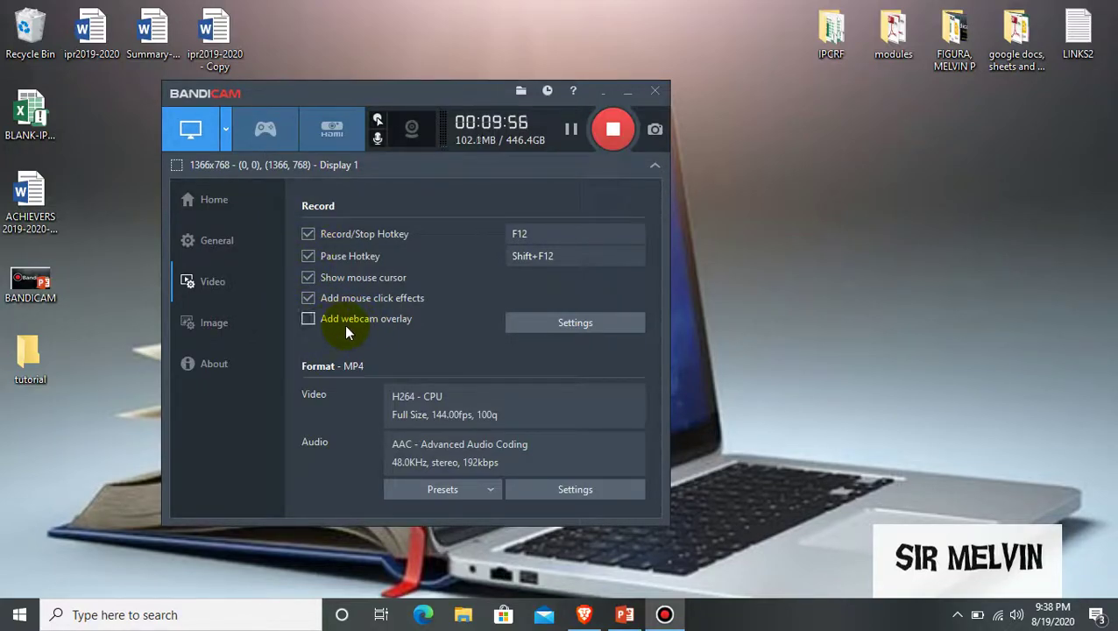
pyautogui.click(536, 327)
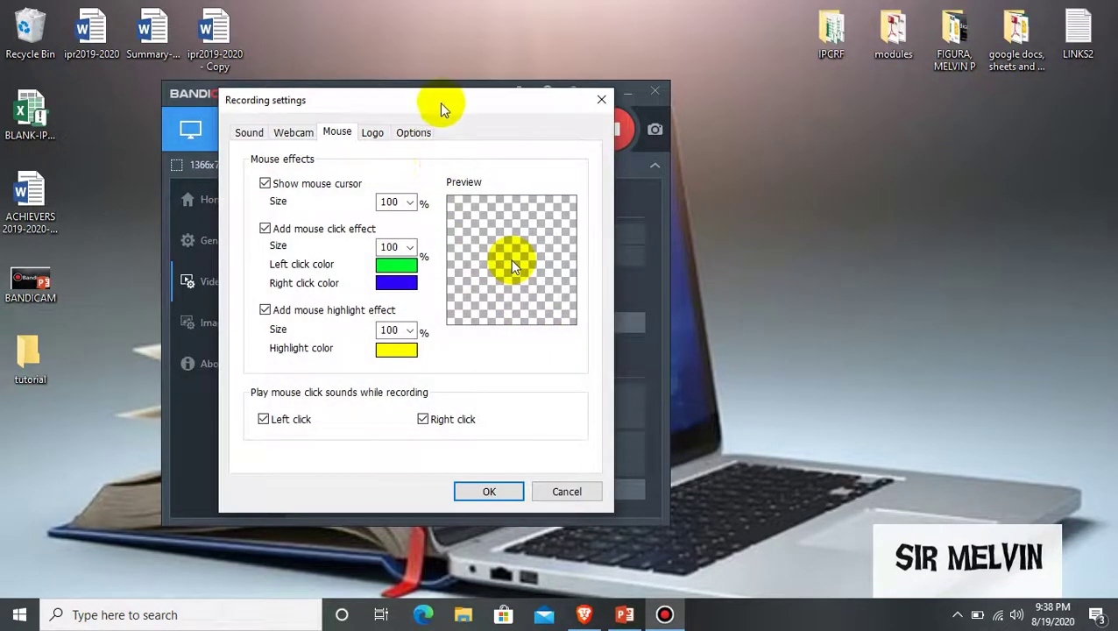
pyautogui.moveTo(438, 104); pyautogui.dragTo(524, 99)
pyautogui.click(331, 133)
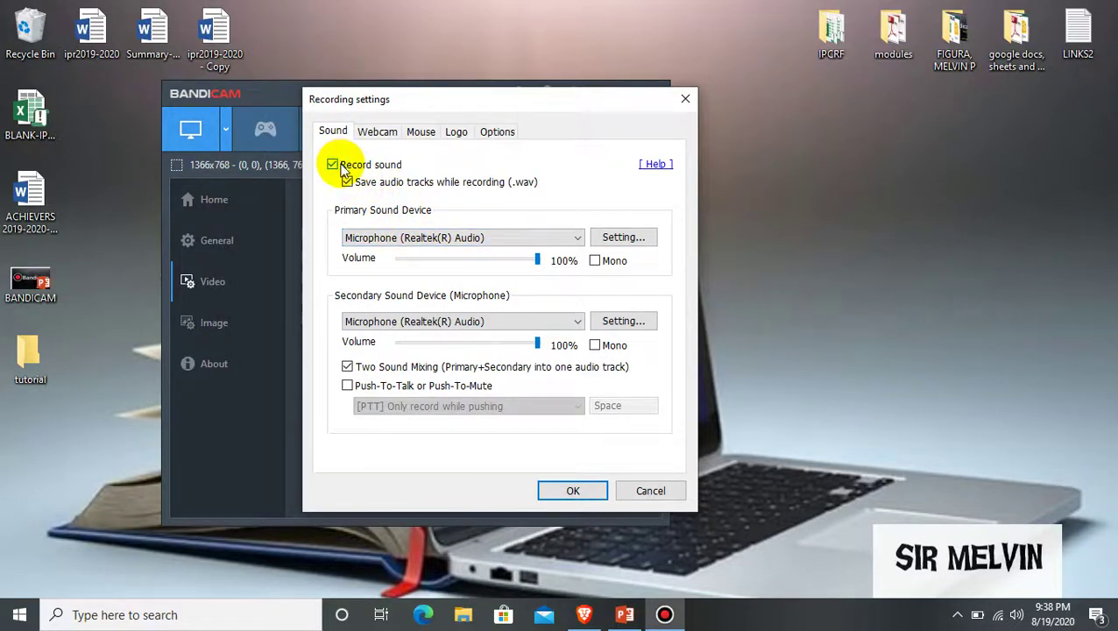
pyautogui.click(570, 243)
pyautogui.click(455, 276)
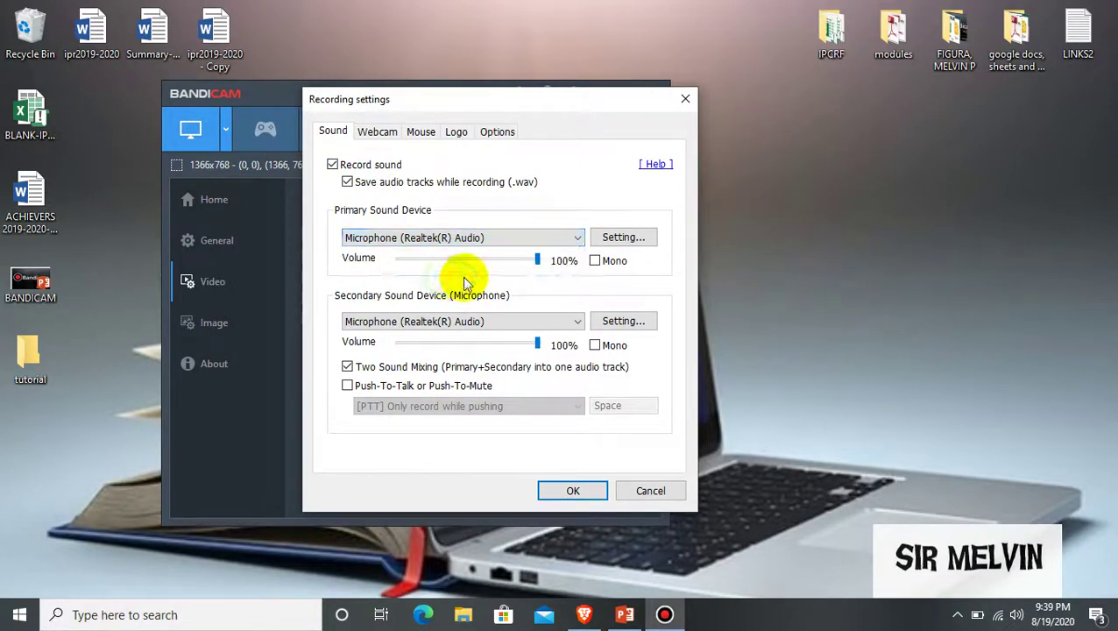
# Review the available primary sound devices again and keep the Realtek microphone as the selected device.
pyautogui.click(540, 262)
pyautogui.click(544, 237)
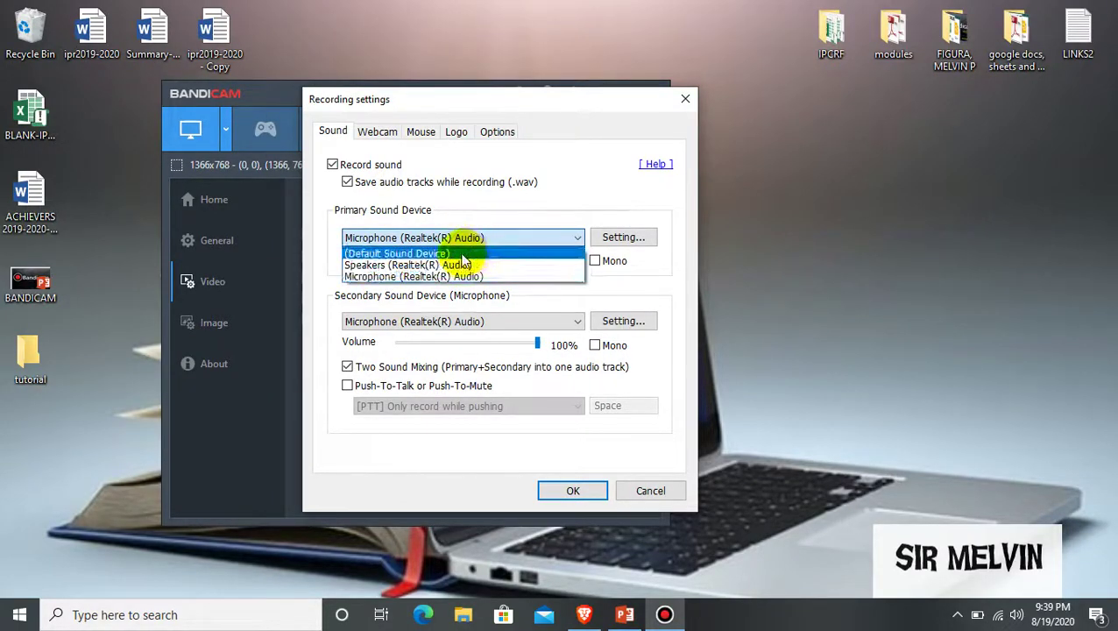
pyautogui.click(601, 175)
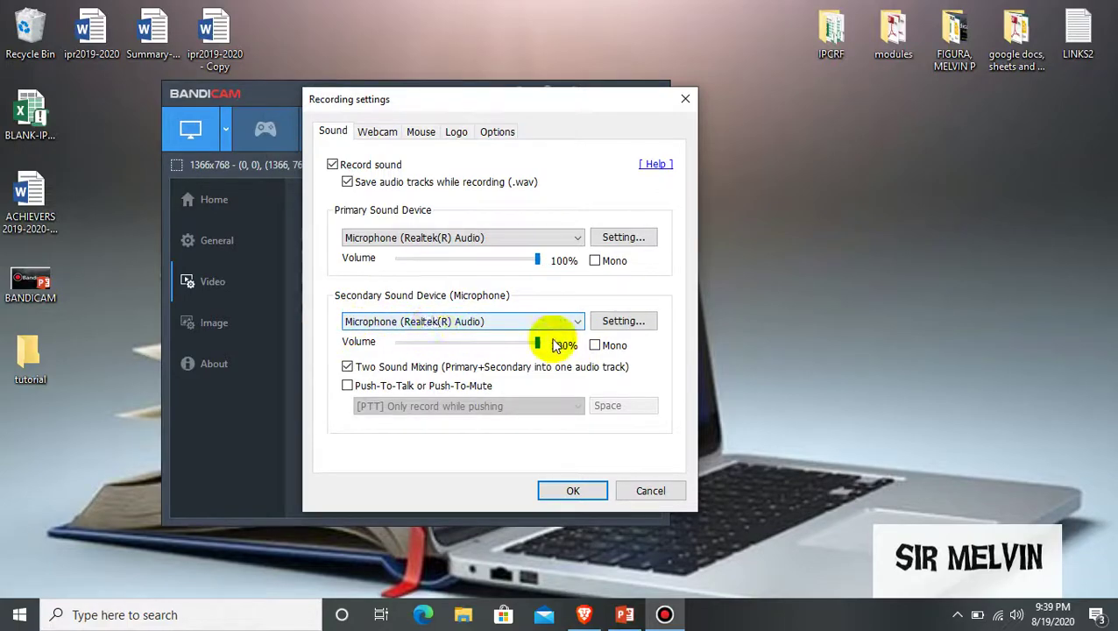
# Enable the webcam overlay in the recording settings and open its preview and advanced settings.
pyautogui.click(377, 131)
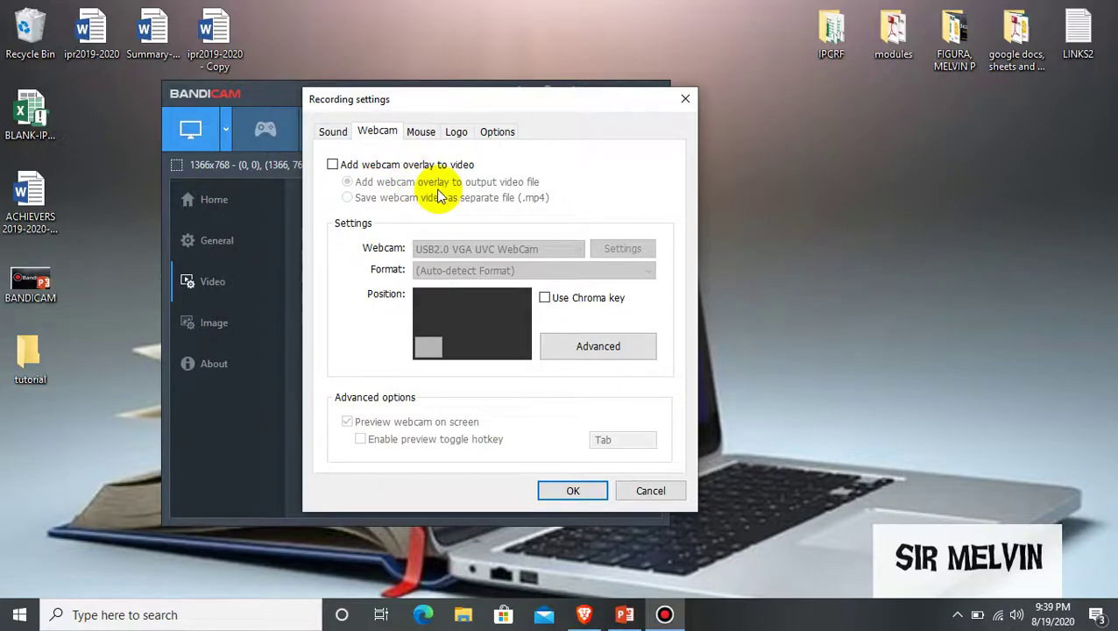
pyautogui.click(332, 166)
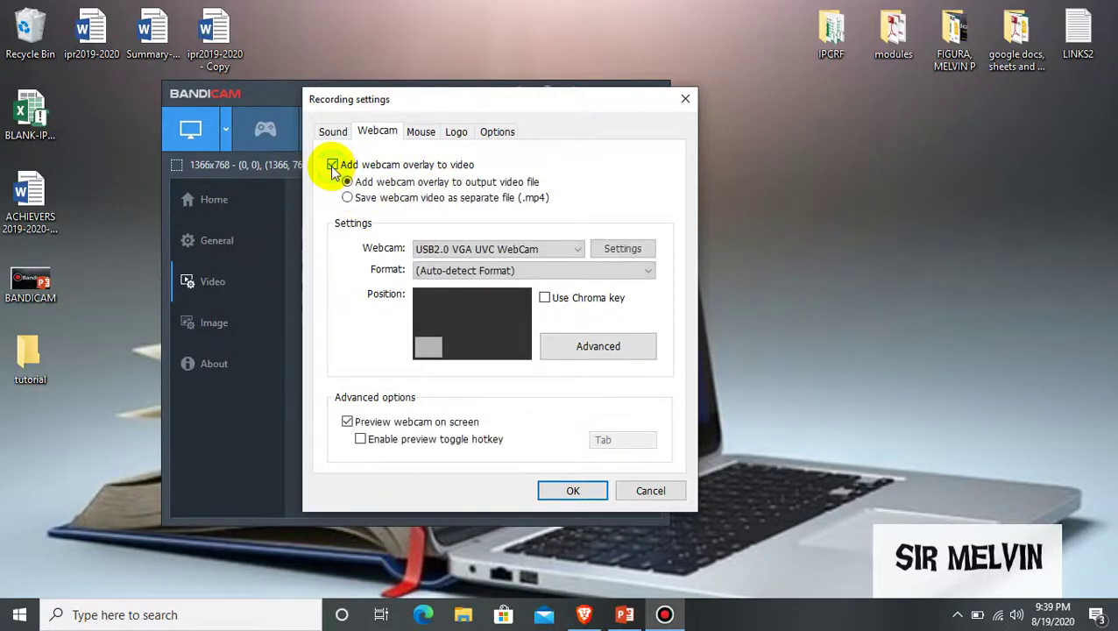
pyautogui.click(575, 350)
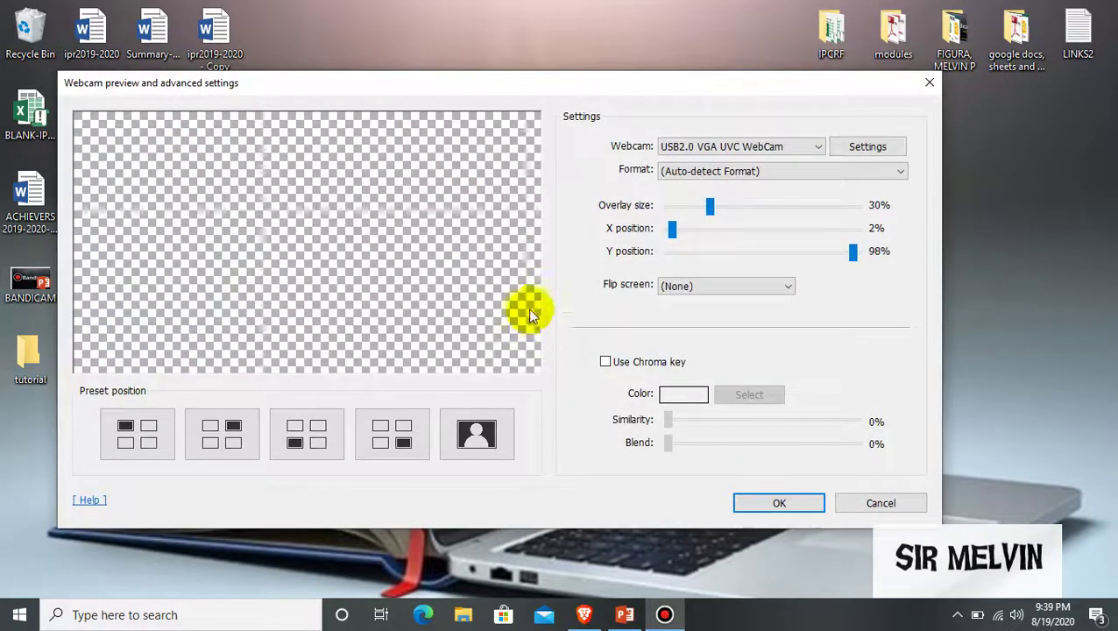
pyautogui.moveTo(438, 101); pyautogui.dragTo(483, 106)
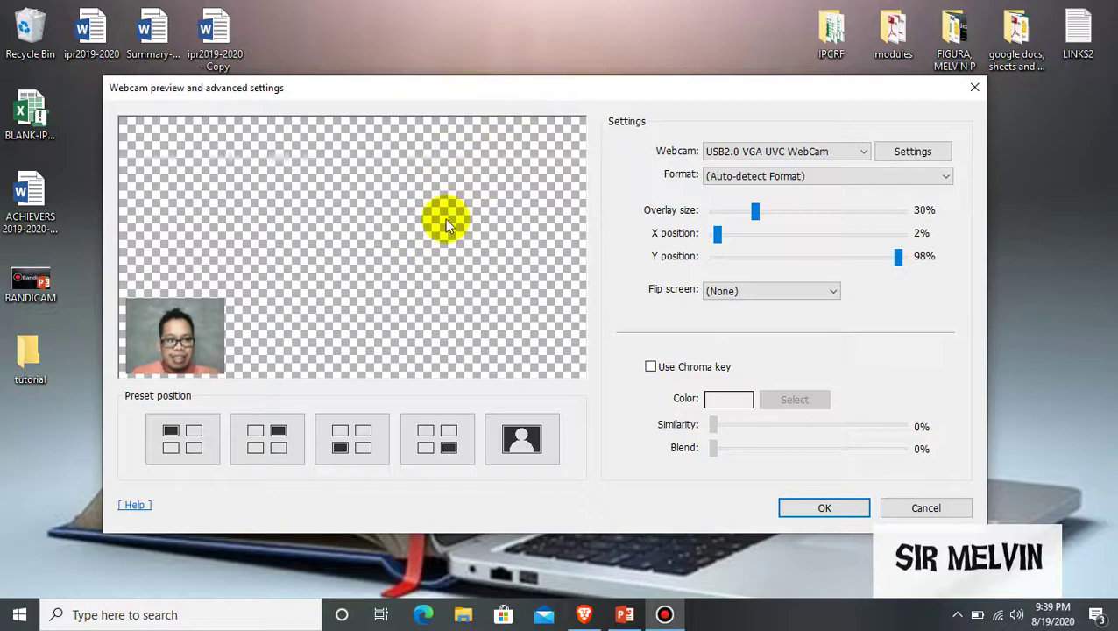
# Try the four corner presets and the full-size preset for the webcam overlay, finishing with the upper-right corner.
pyautogui.click(171, 442)
pyautogui.click(272, 434)
pyautogui.click(340, 447)
pyautogui.click(431, 430)
pyautogui.click(524, 438)
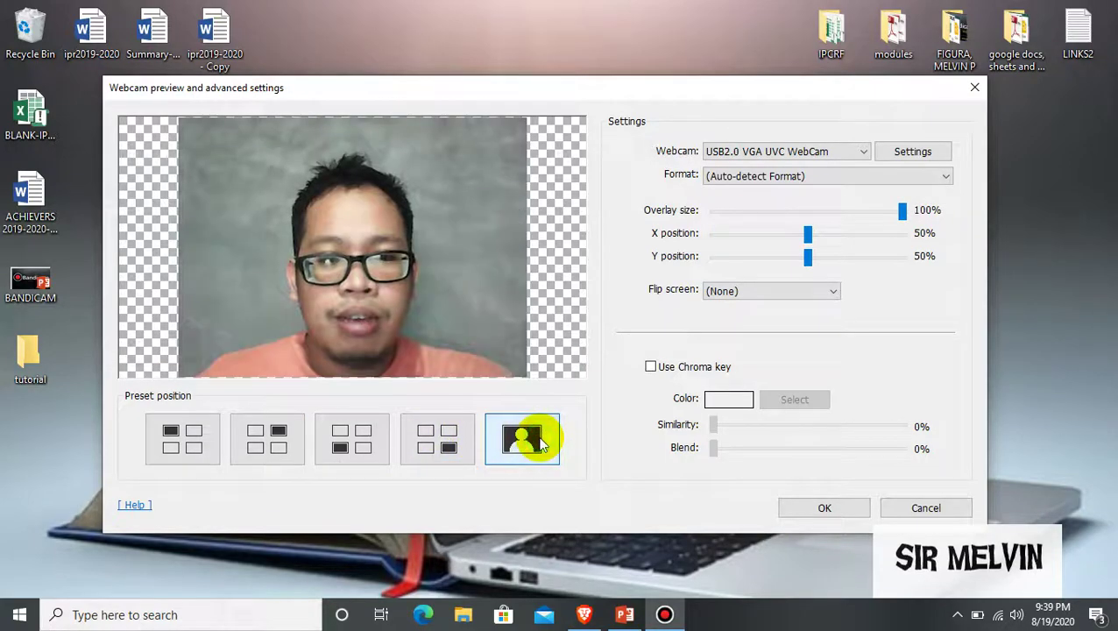
pyautogui.click(191, 449)
pyautogui.click(289, 440)
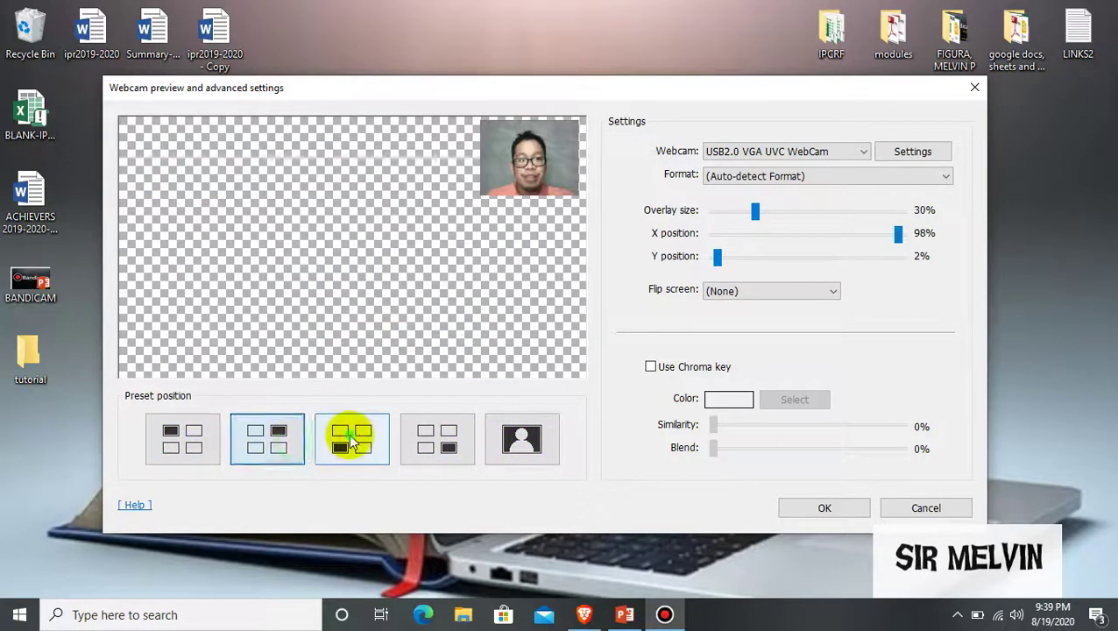
pyautogui.click(351, 434)
pyautogui.click(419, 441)
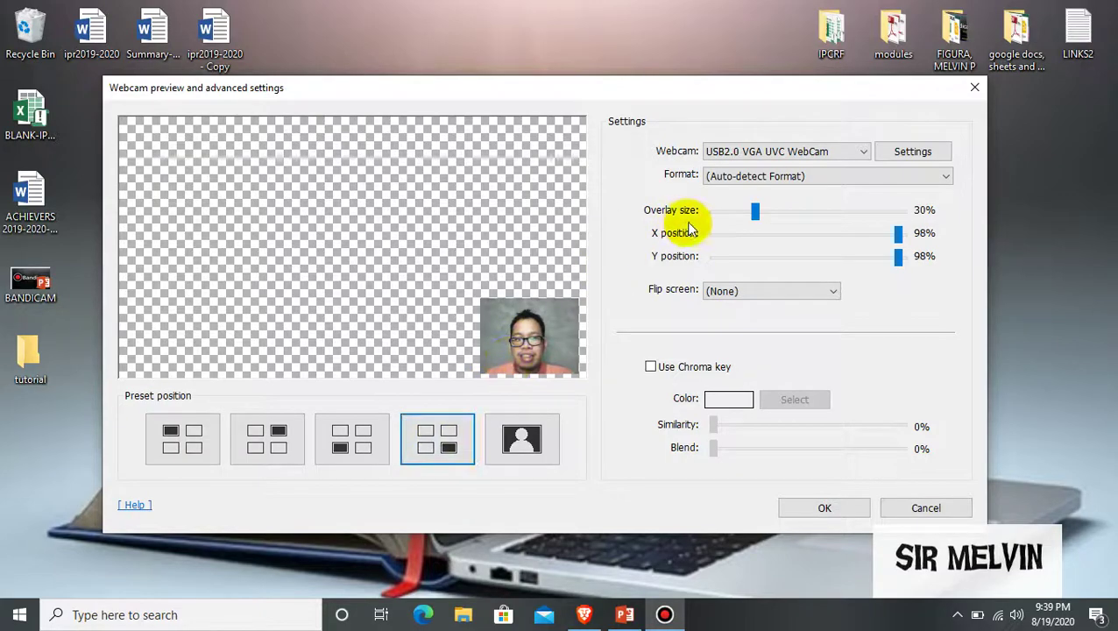
pyautogui.click(295, 441)
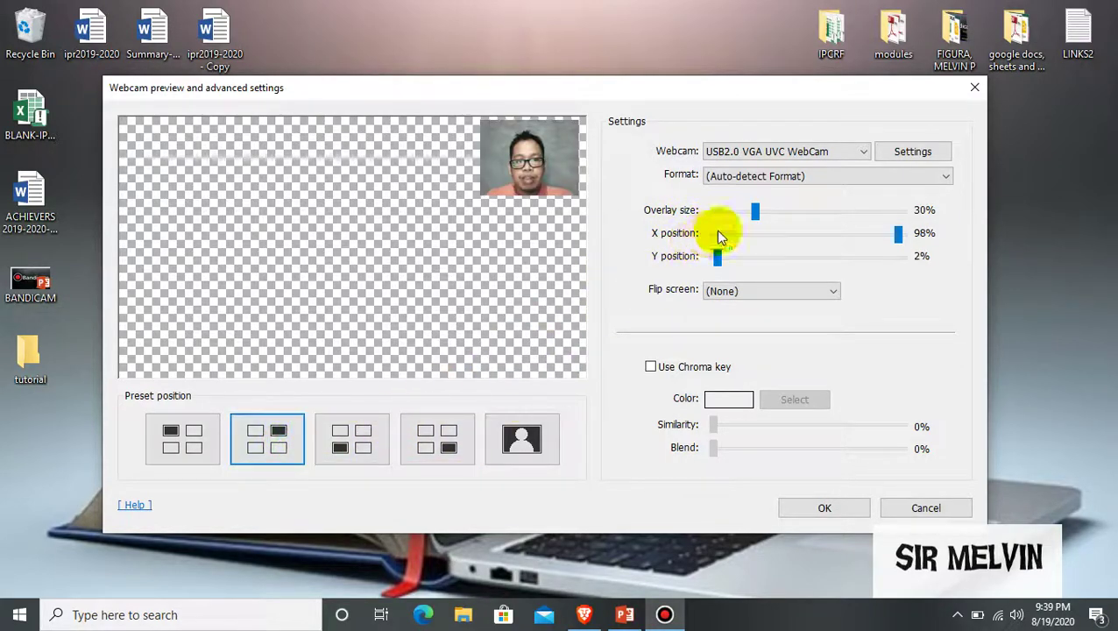
# Reduce the webcam overlay size to 24% and accept the advanced webcam settings.
pyautogui.moveTo(755, 211)
pyautogui.mouseDown()
pyautogui.moveTo(729, 217)
pyautogui.moveTo(784, 212)
pyautogui.moveTo(745, 217)
pyautogui.mouseUp()
pyautogui.moveTo(717, 256)
pyautogui.mouseDown()
pyautogui.moveTo(748, 256)
pyautogui.moveTo(717, 257)
pyautogui.mouseUp()
pyautogui.moveTo(746, 212); pyautogui.dragTo(742, 212)
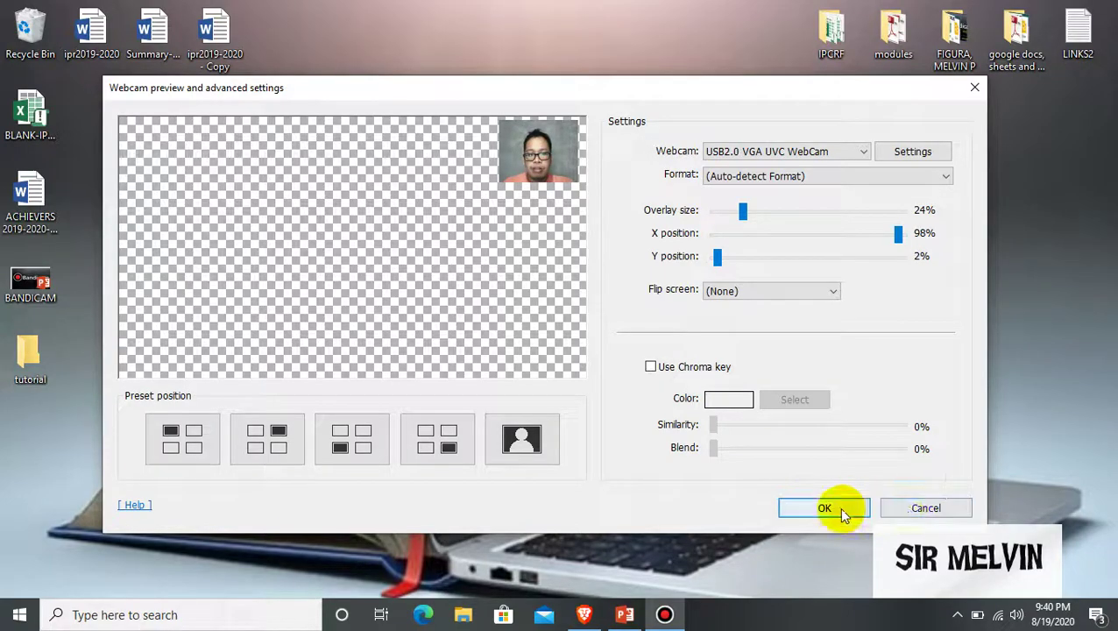
pyautogui.press('Return')
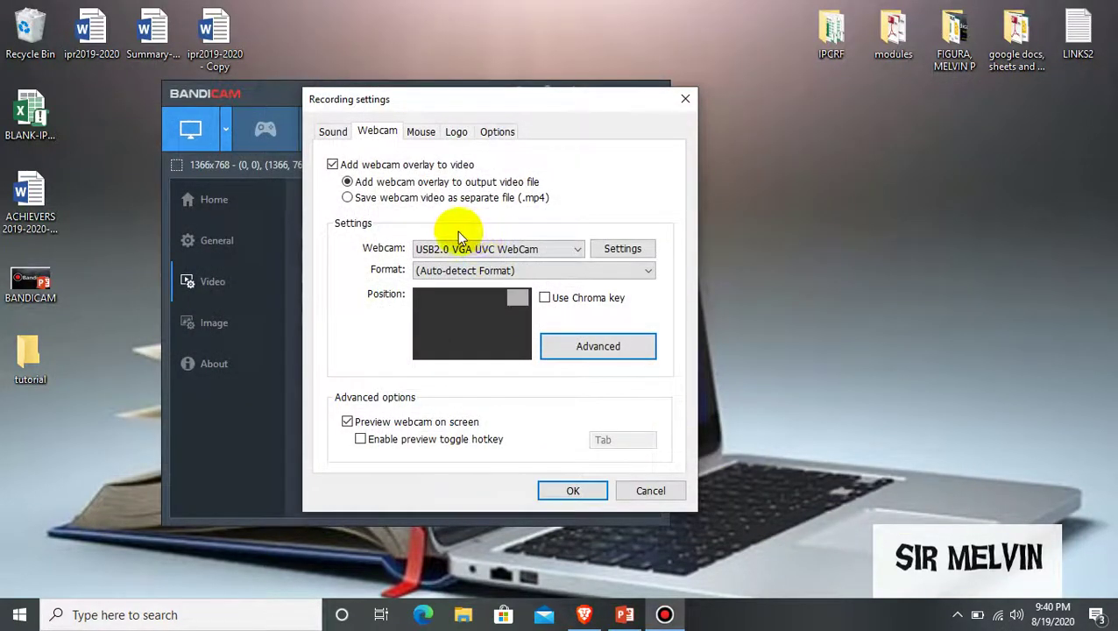
# Examine the mouse cursor, click and highlight effect options in the recording settings.
pyautogui.moveTo(470, 99); pyautogui.dragTo(623, 103)
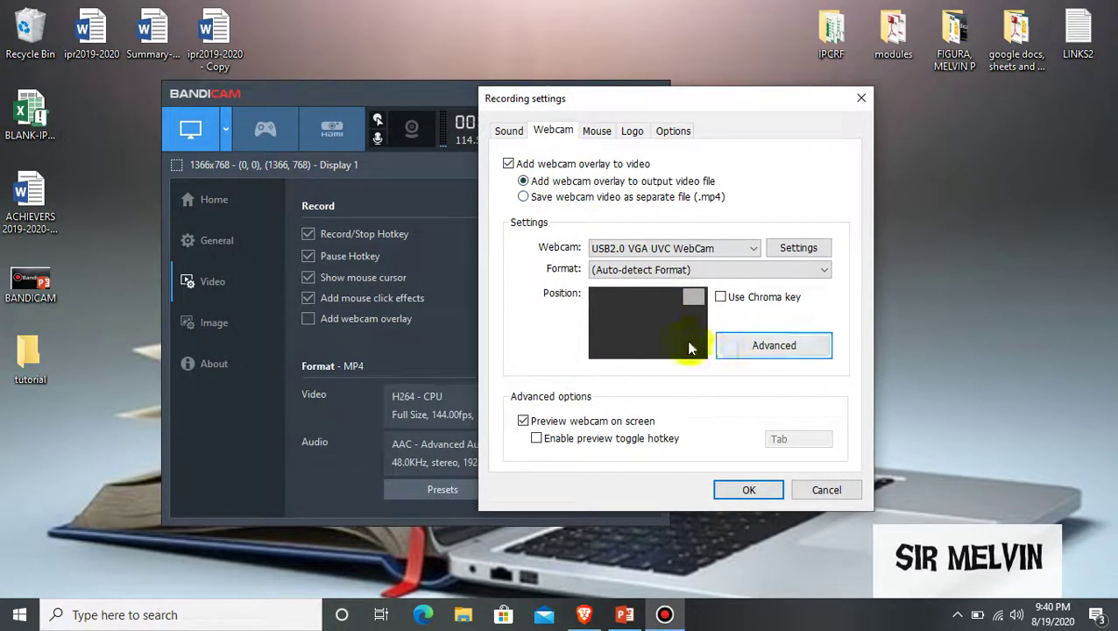
pyautogui.click(601, 133)
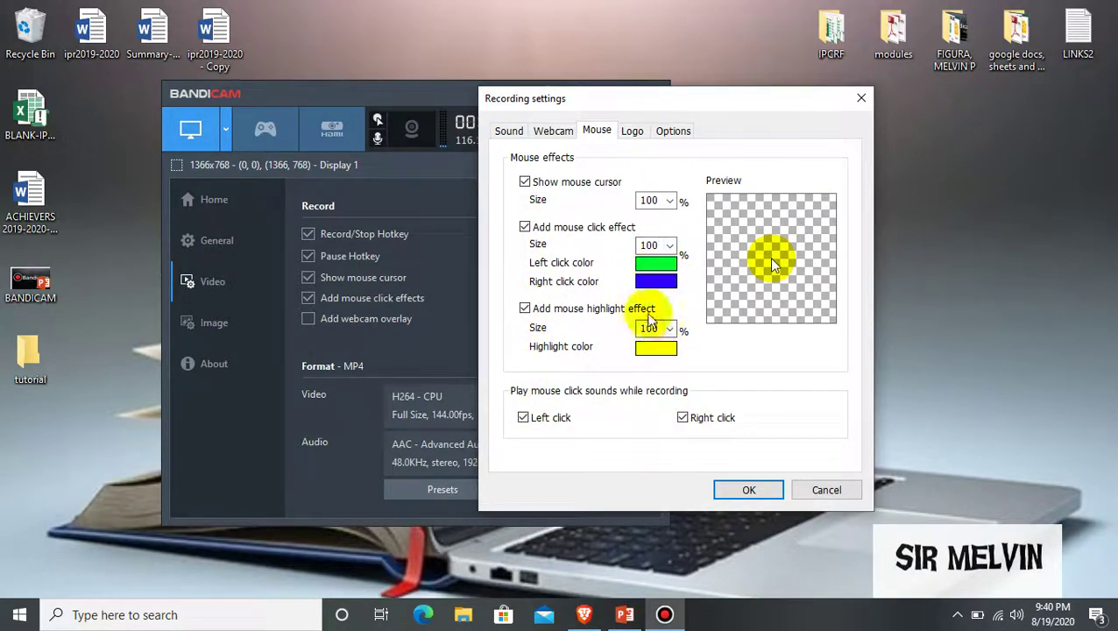
pyautogui.moveTo(705, 102); pyautogui.dragTo(871, 98)
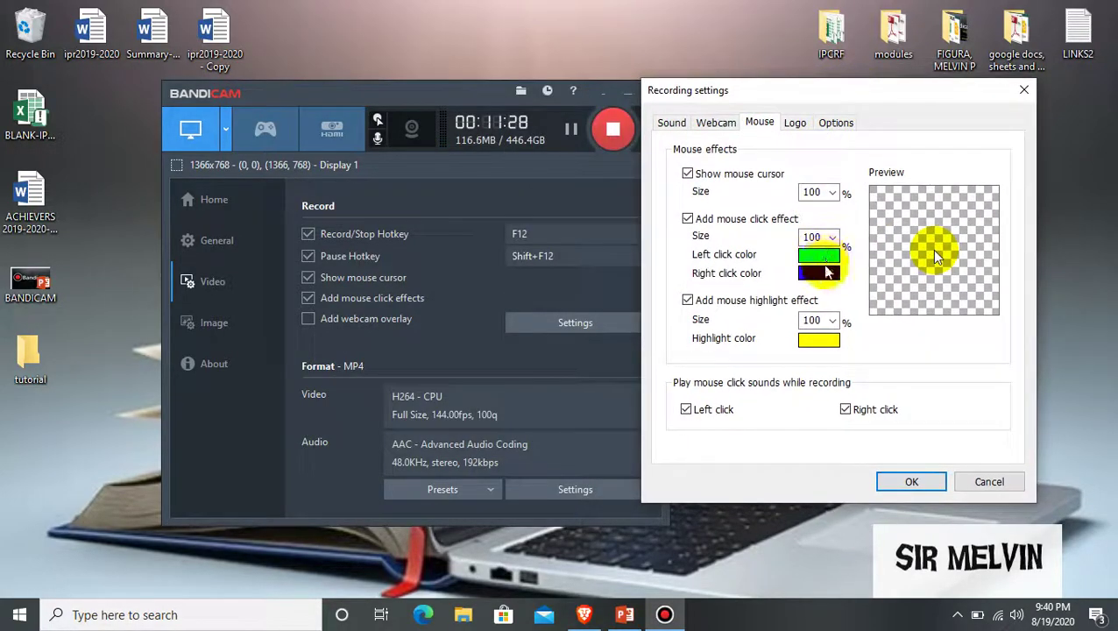
# Examine the logo image settings and try the bottom-centre and centre positions for the video logo.
pyautogui.click(794, 123)
pyautogui.moveTo(838, 99); pyautogui.dragTo(890, 104)
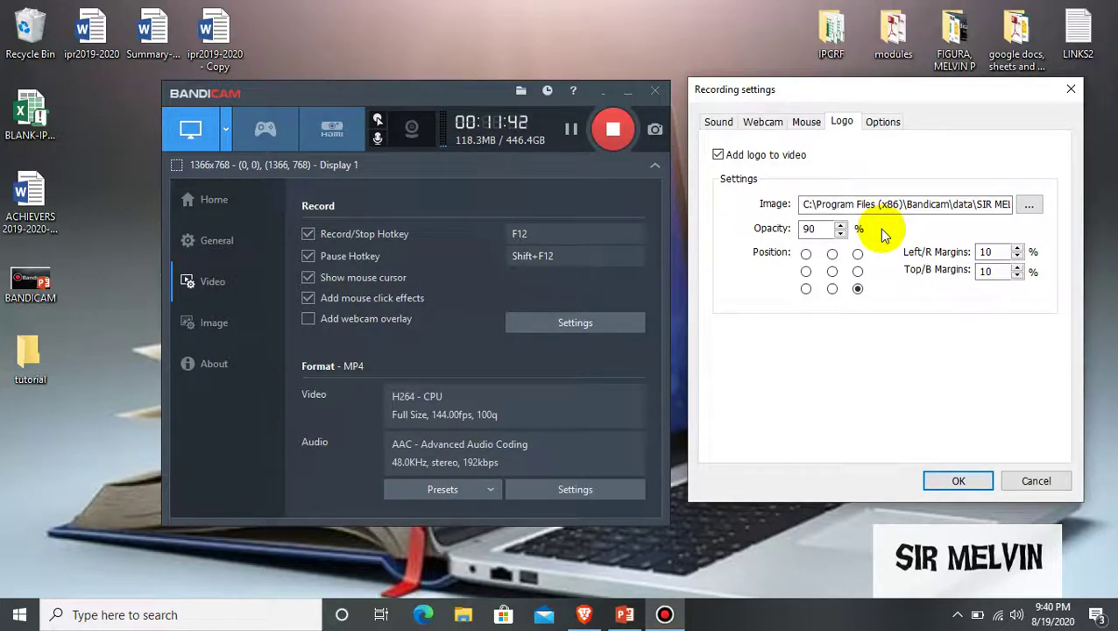
pyautogui.click(999, 206)
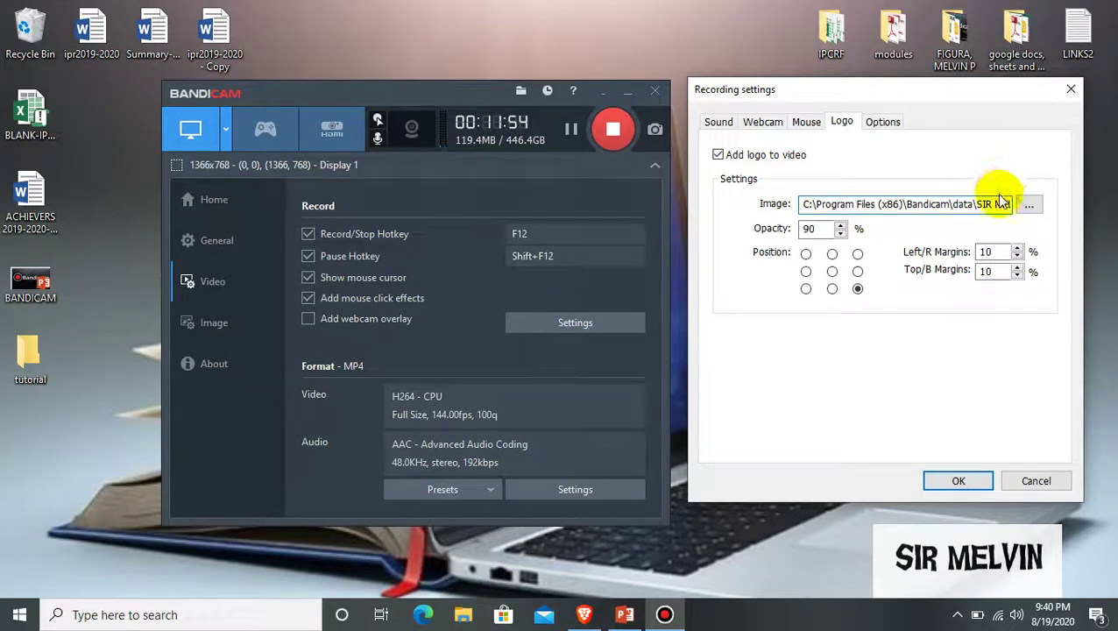
pyautogui.moveTo(930, 98)
pyautogui.mouseDown()
pyautogui.moveTo(910, 100)
pyautogui.moveTo(934, 97)
pyautogui.mouseUp()
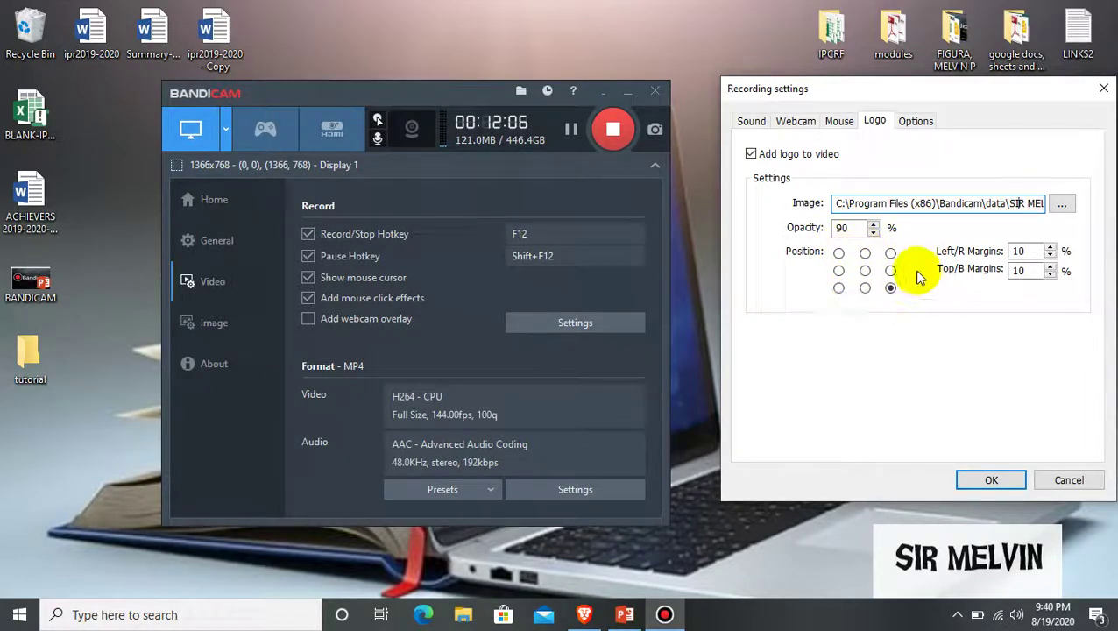
pyautogui.click(865, 288)
pyautogui.click(864, 270)
# View the recording priority, sound effect and countdown options, and cancel the recording settings.
pyautogui.click(916, 122)
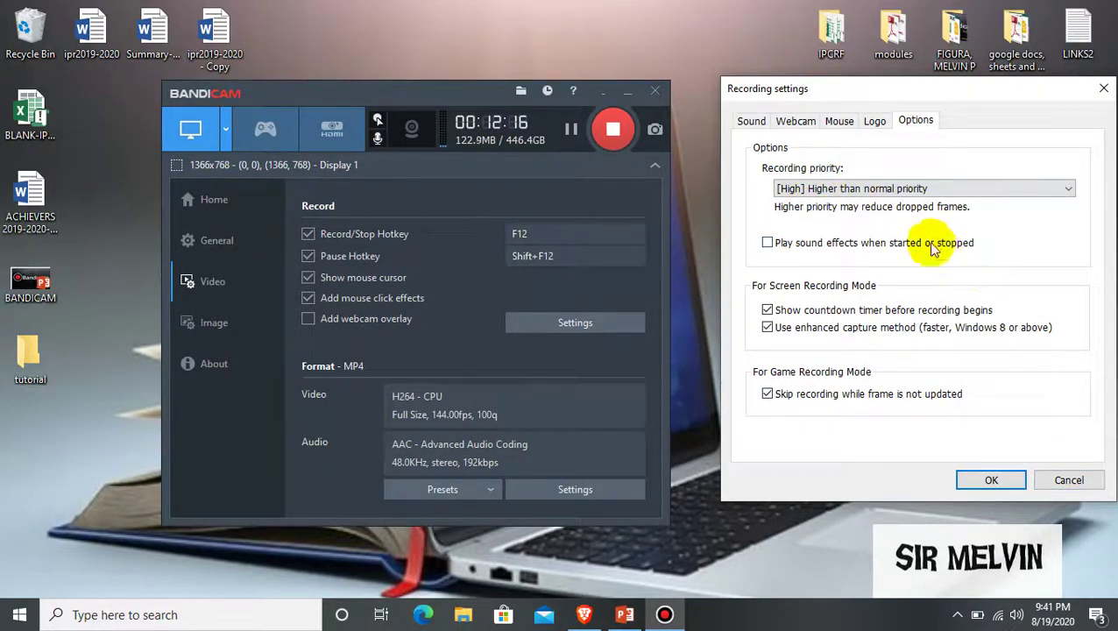
pyautogui.click(1074, 479)
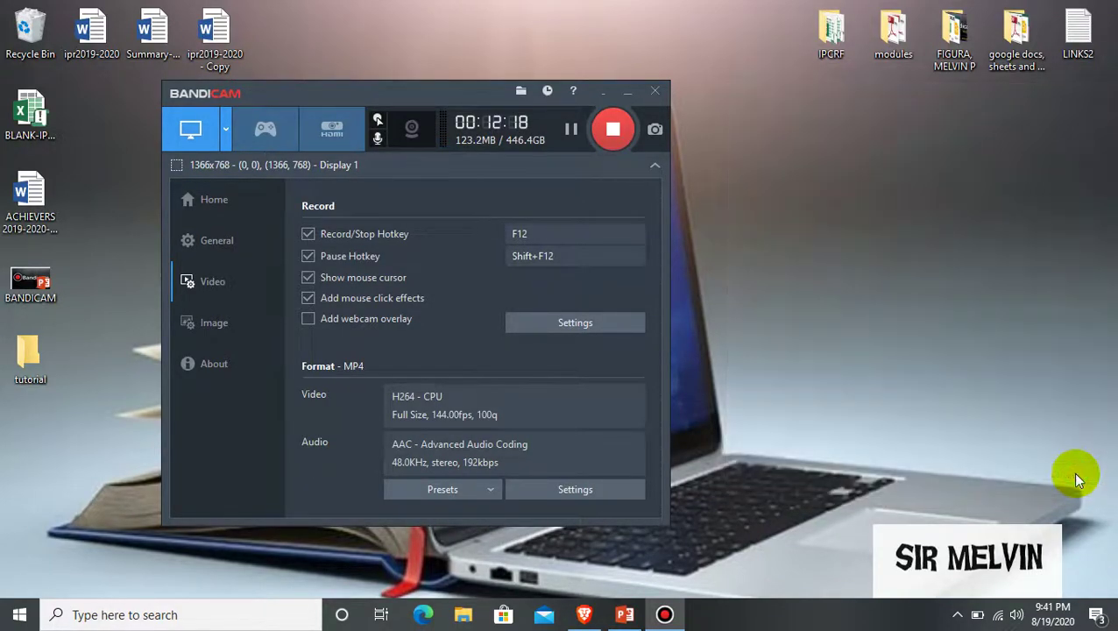
# View the image capture and format settings, followed by the program's version and licence information.
pyautogui.click(224, 332)
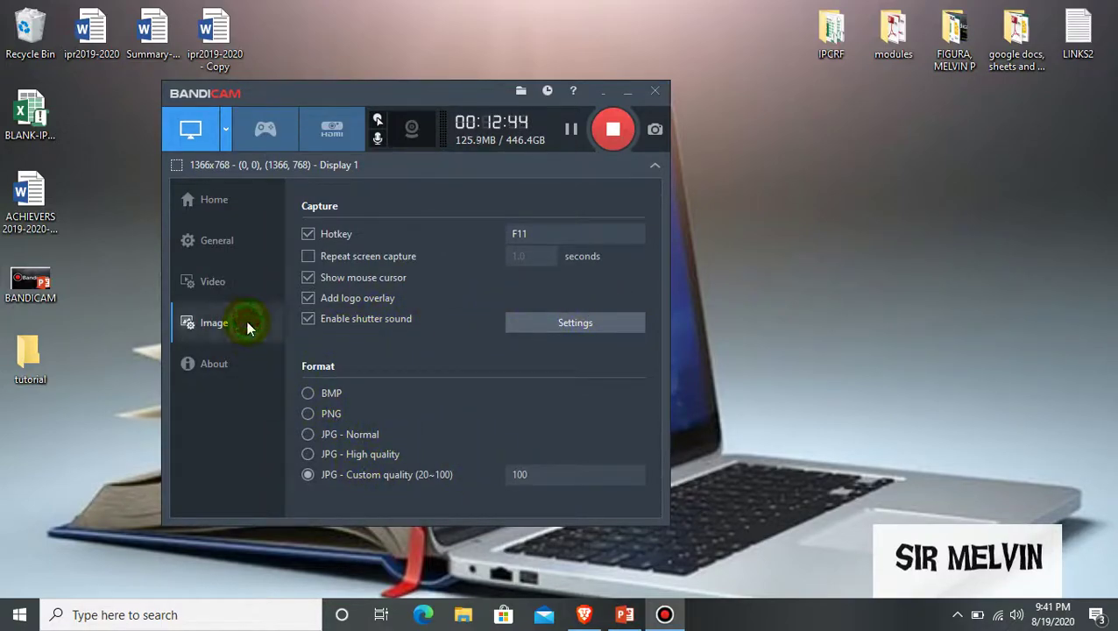
pyautogui.click(236, 367)
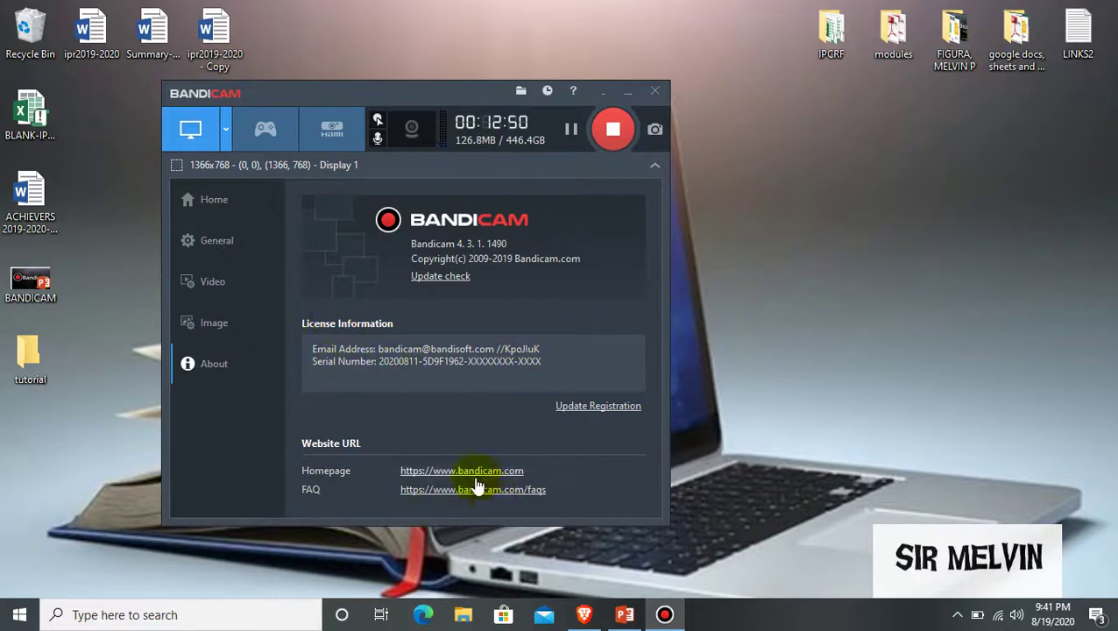
# Try switching to the game and HDMI device recording modes, declining each change to keep the current recording running.
pyautogui.click(262, 141)
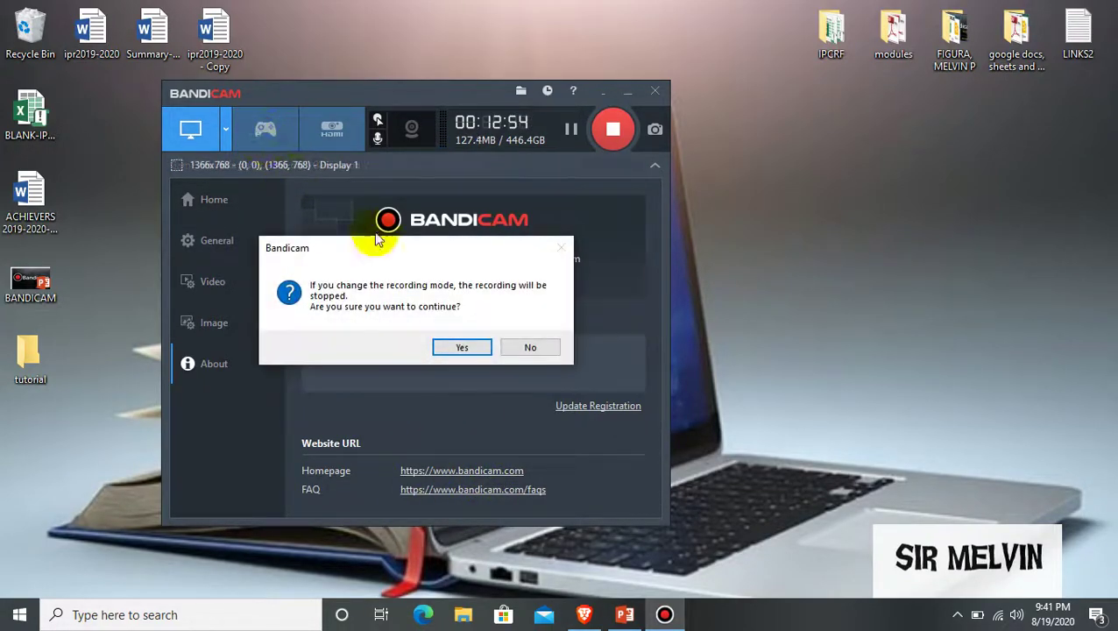
pyautogui.click(532, 348)
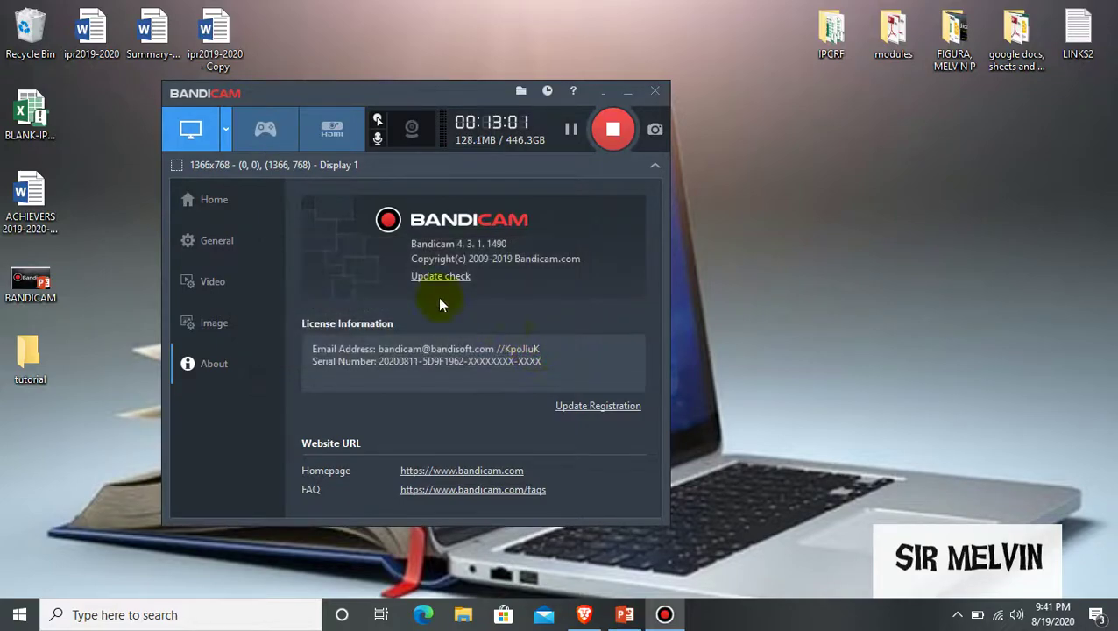
pyautogui.click(349, 141)
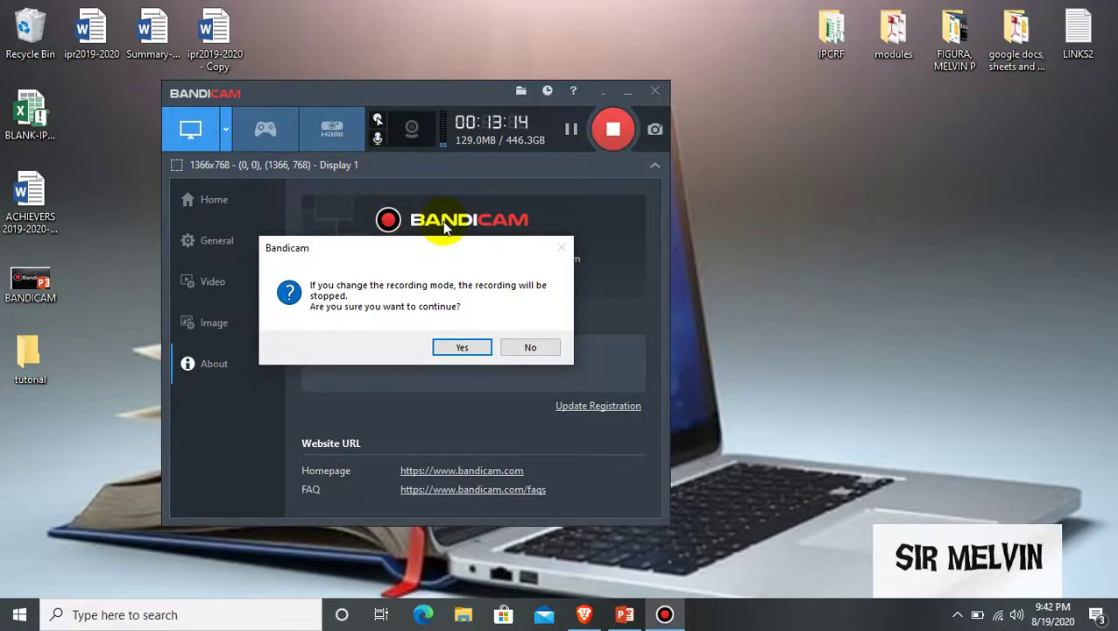
pyautogui.click(551, 349)
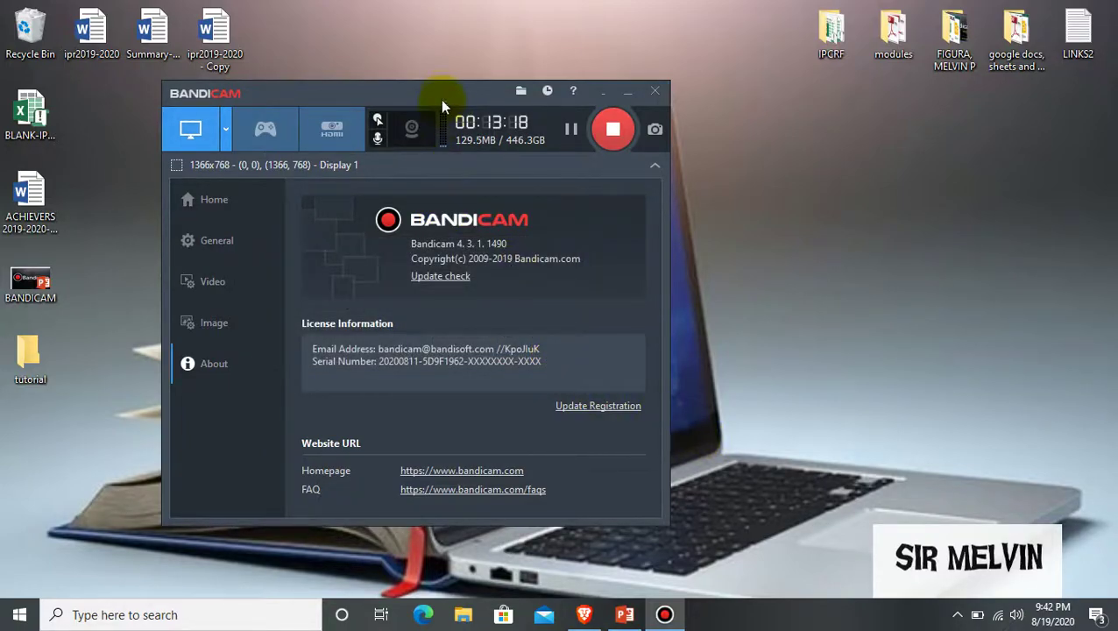
pyautogui.moveTo(440, 100); pyautogui.dragTo(592, 90)
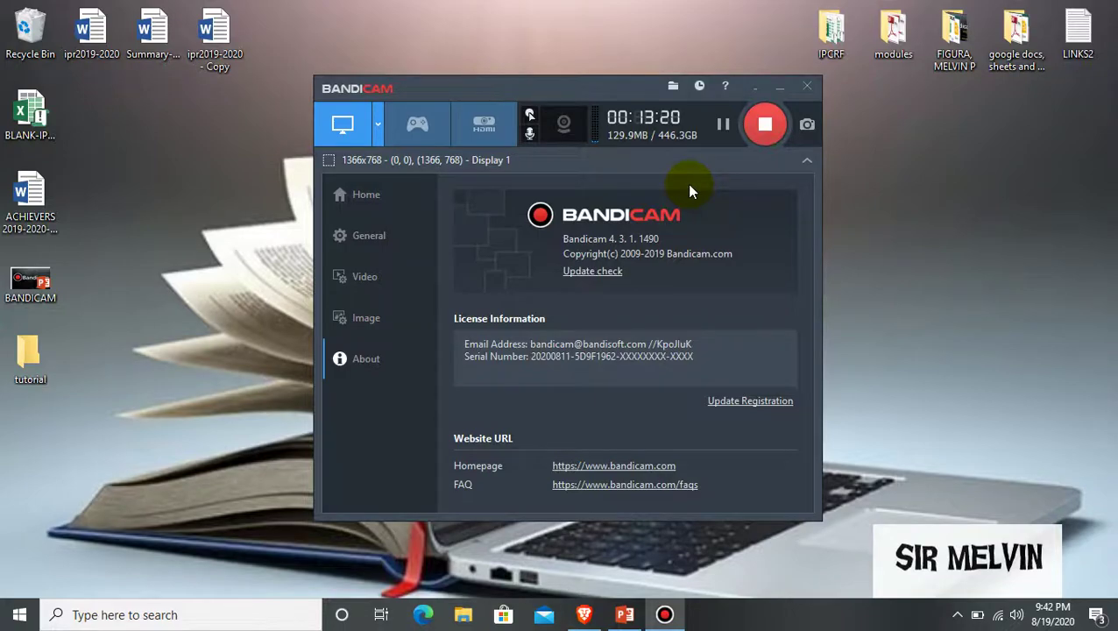